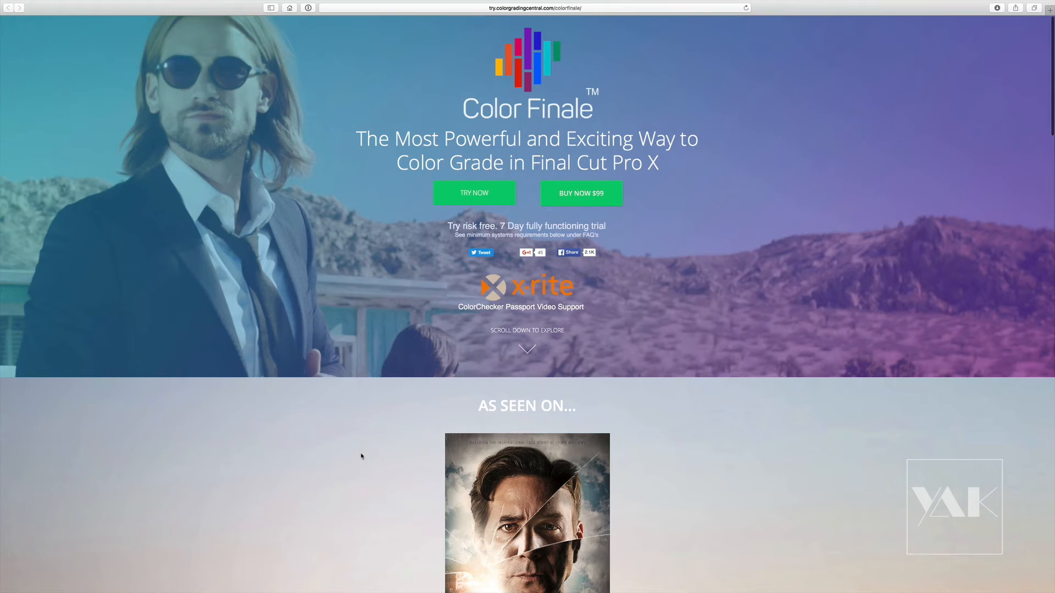
# Step: Look through the Color Finale product page down to the trailer and demo videos
pyautogui.scroll(-8, 361, 457)
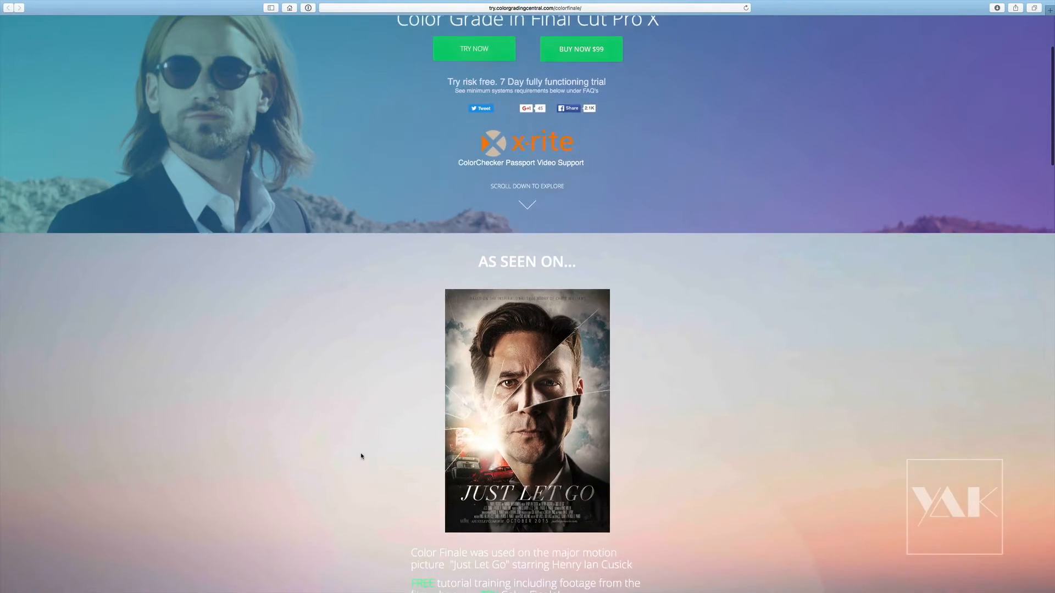
pyautogui.scroll(-11, 361, 456)
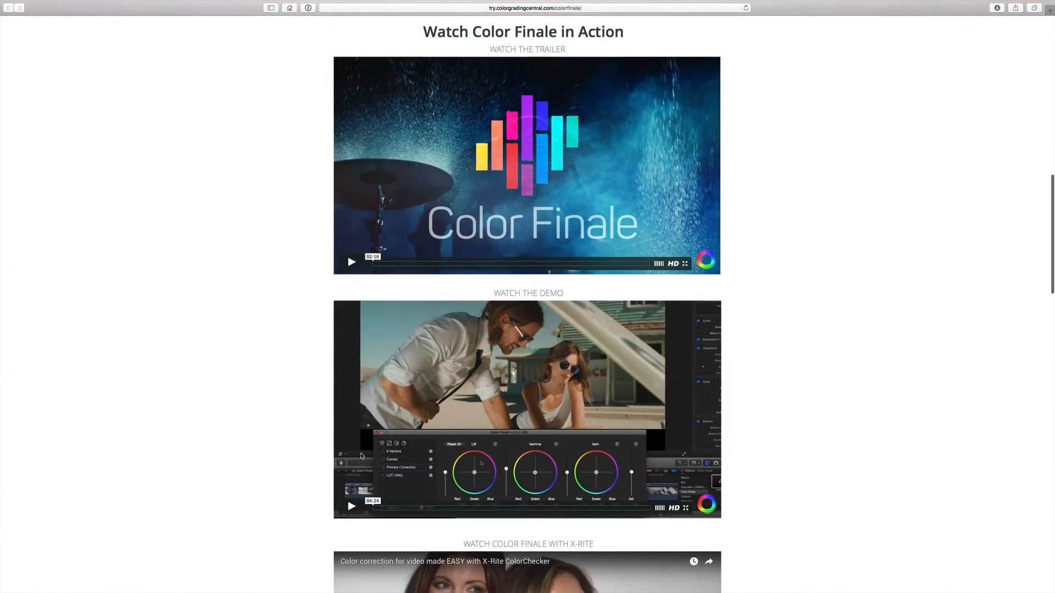
pyautogui.scroll(-2, 361, 456)
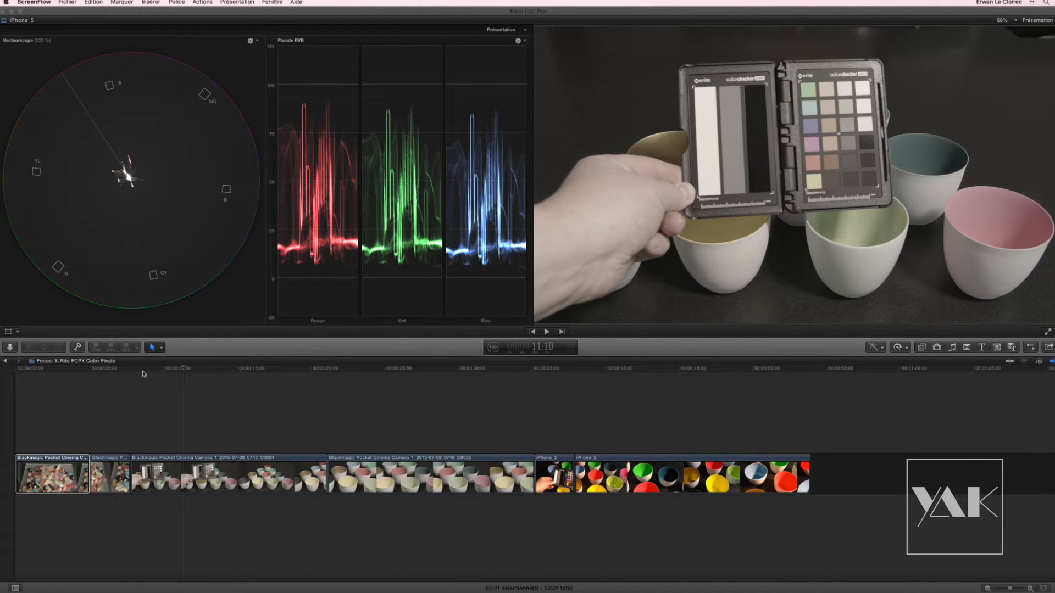
# Step: Switch to Final Cut Pro, park the playhead at 1:10 on the first clip's colour chart, and show the effects browser
pyautogui.click(158, 374)
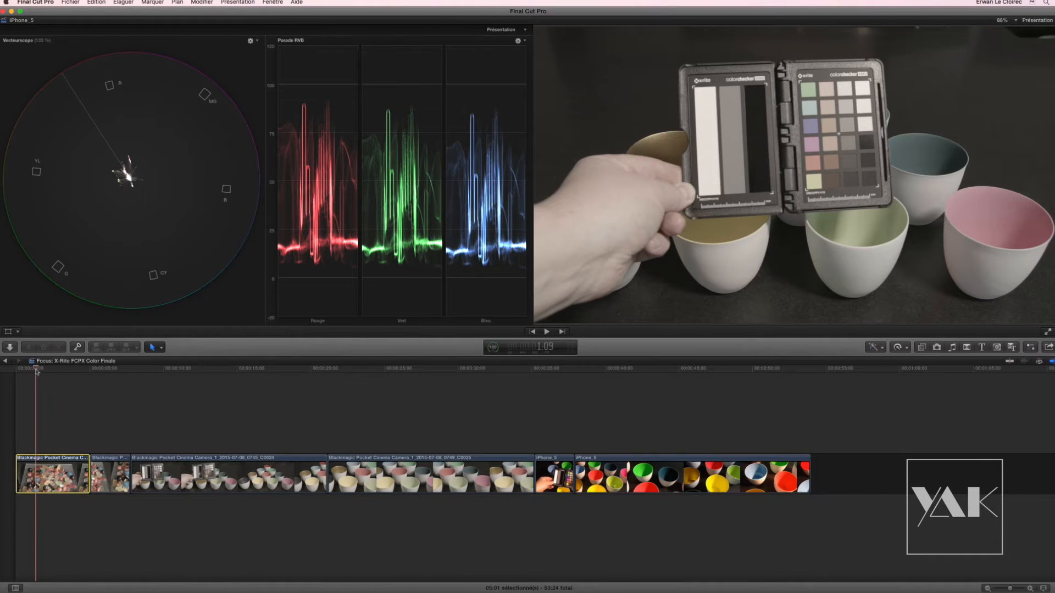
pyautogui.click(56, 369)
pyautogui.moveTo(57, 372); pyautogui.dragTo(38, 492)
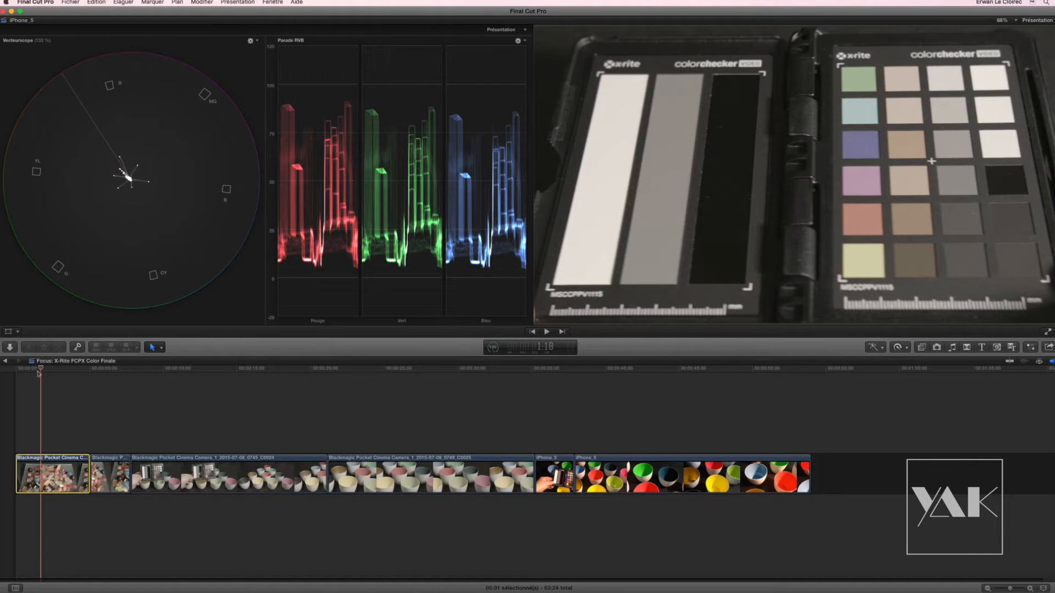
pyautogui.moveTo(41, 369); pyautogui.dragTo(36, 375)
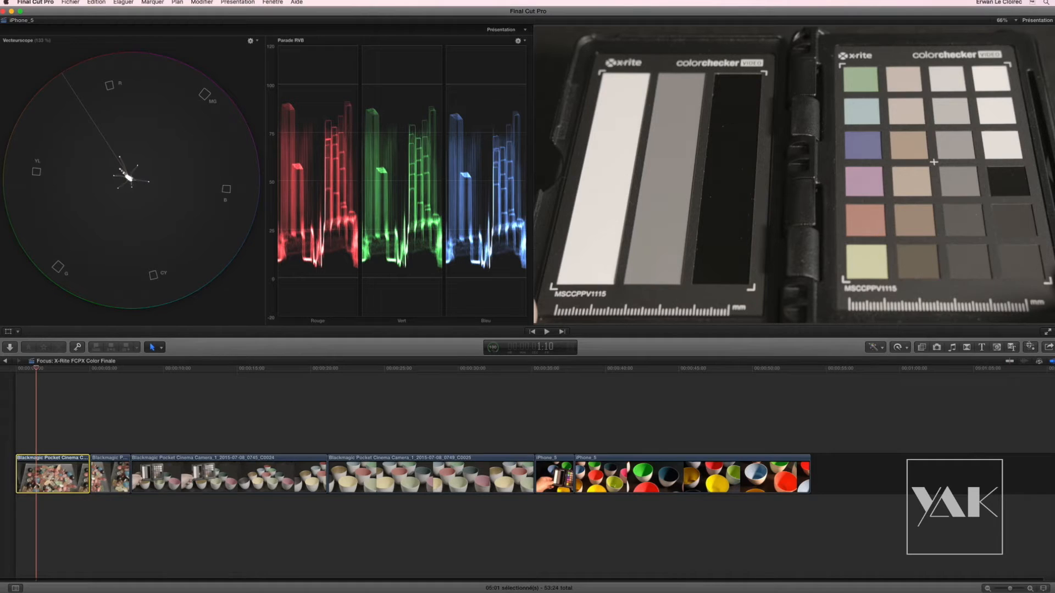
pyautogui.click(921, 348)
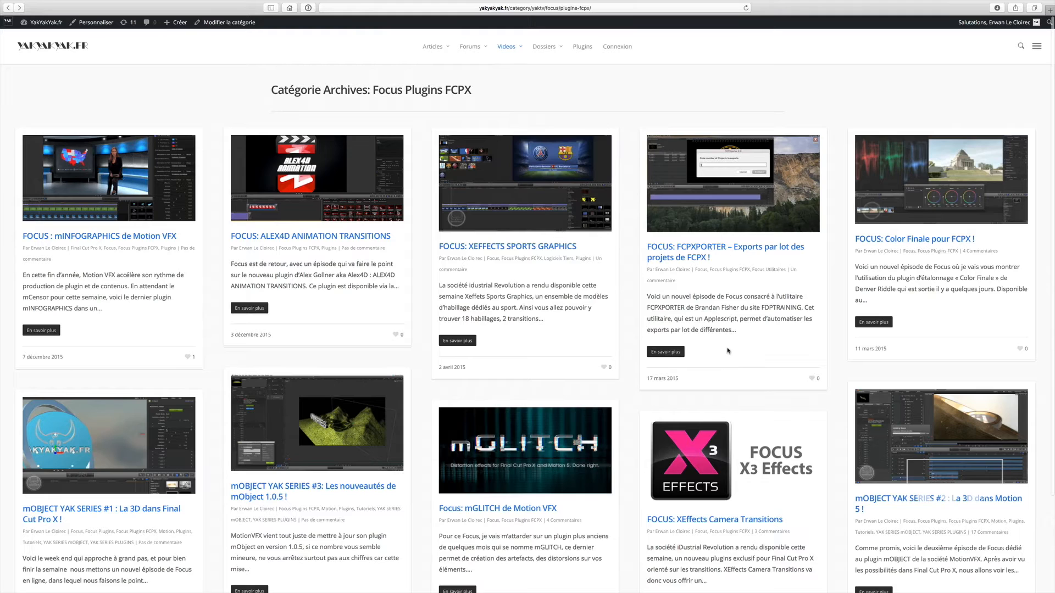
# Step: Switch to the yakyakyak.fr website and view the article and video "FOCUS: Color Finale pour FCPX !"
pyautogui.click(910, 240)
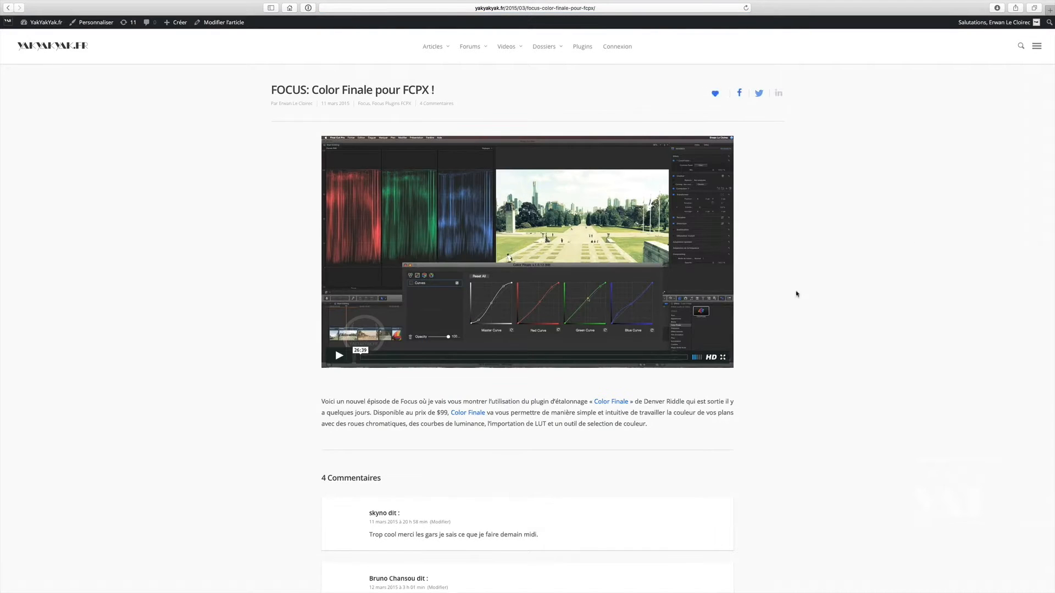
pyautogui.click(451, 357)
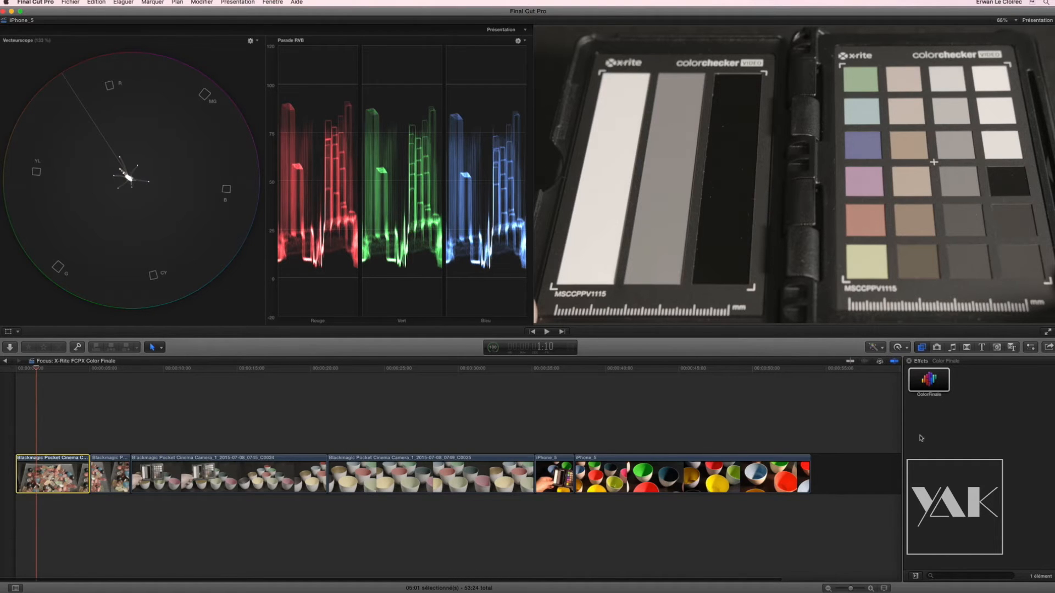
# Step: In Final Cut Pro, apply the ColorFinale effect to the first timeline clip and open the effect's controls panel
pyautogui.moveTo(930, 384); pyautogui.dragTo(64, 459)
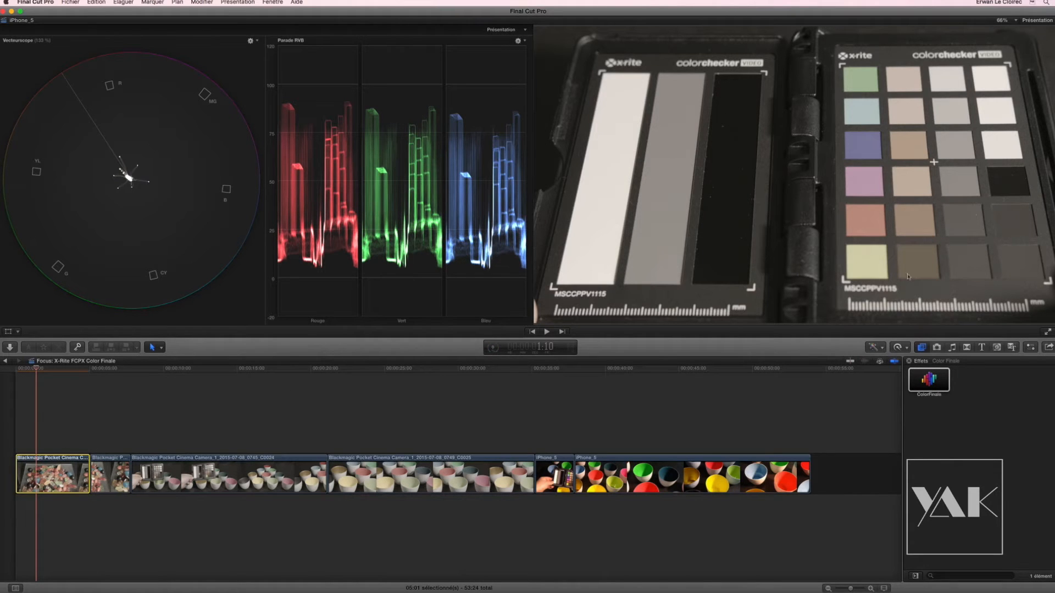
pyautogui.click(1031, 347)
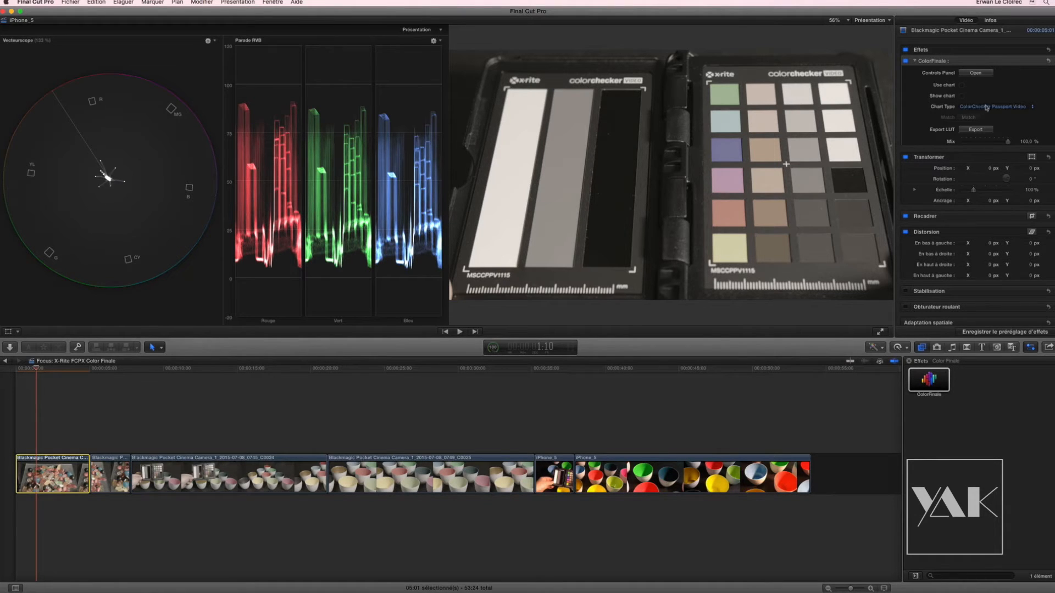
pyautogui.click(976, 73)
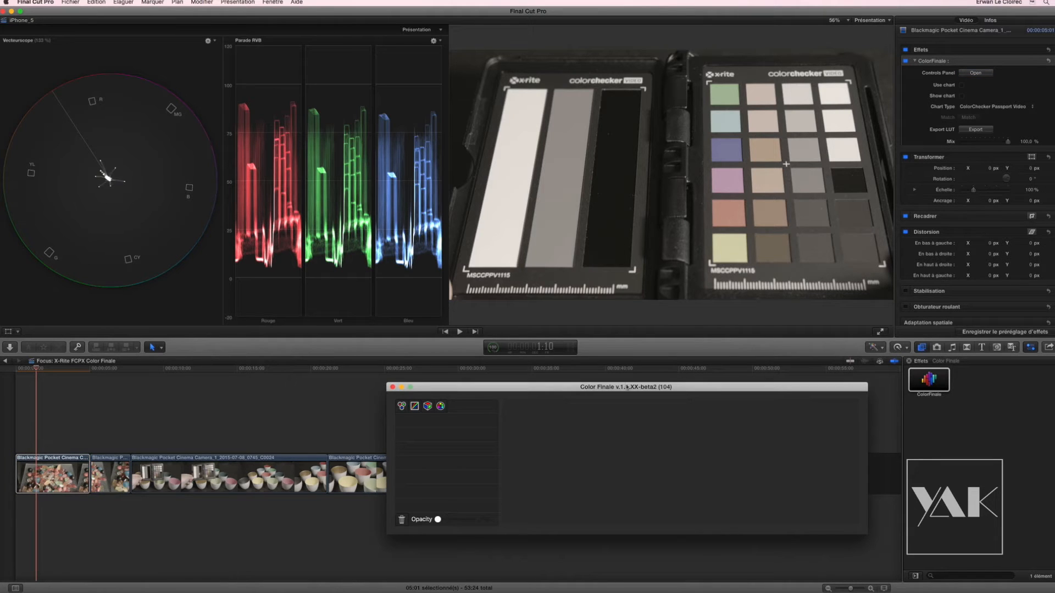
# Step: Add a LUT Utility layer, apply the Blackmagic Film to Rec709.cube LUT, and close the Color Finale window
pyautogui.click(427, 408)
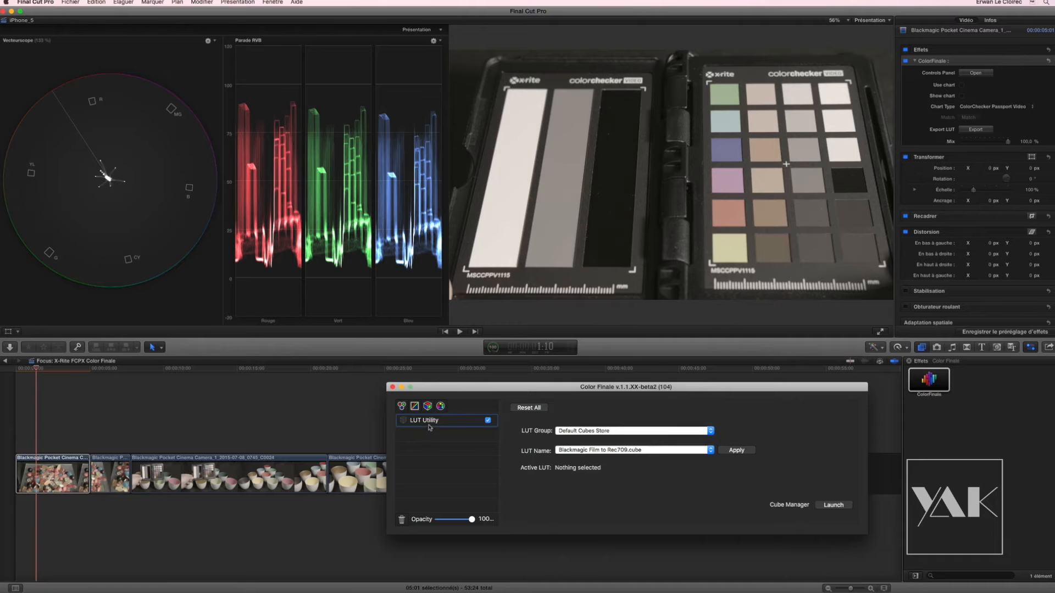
pyautogui.click(586, 451)
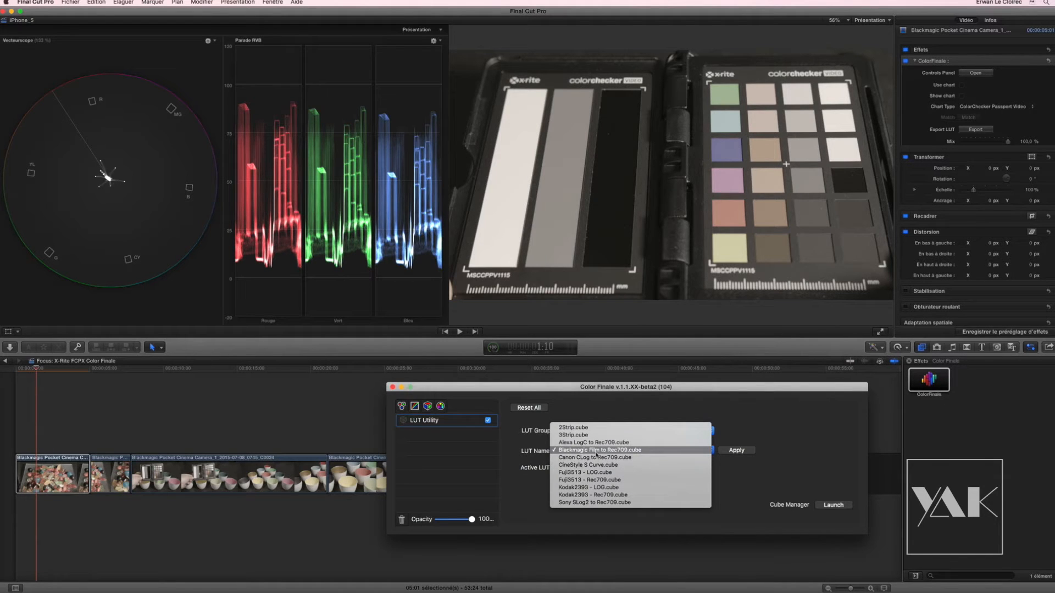
pyautogui.click(635, 452)
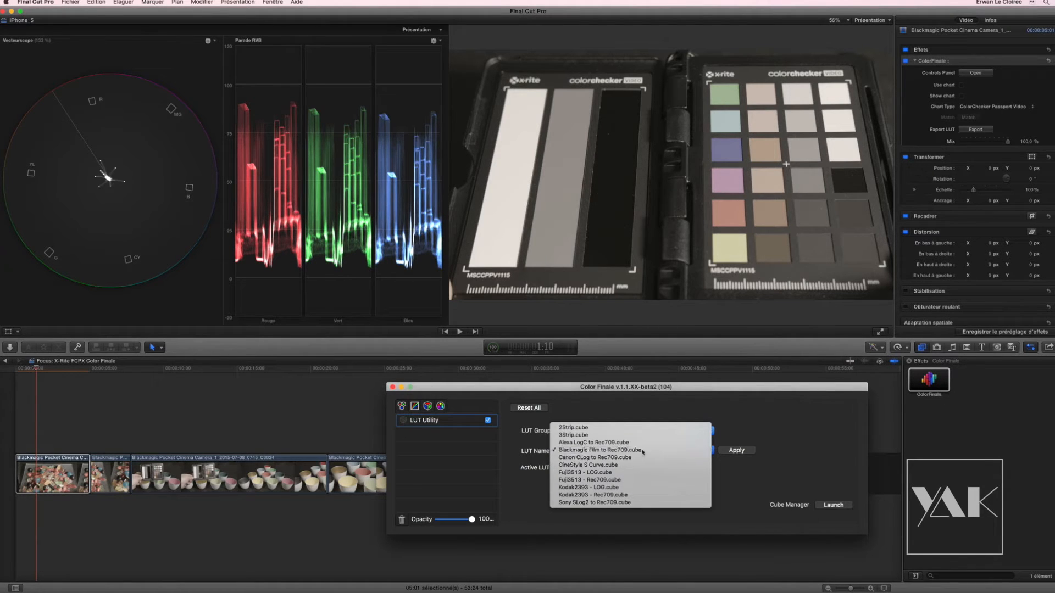
pyautogui.click(738, 452)
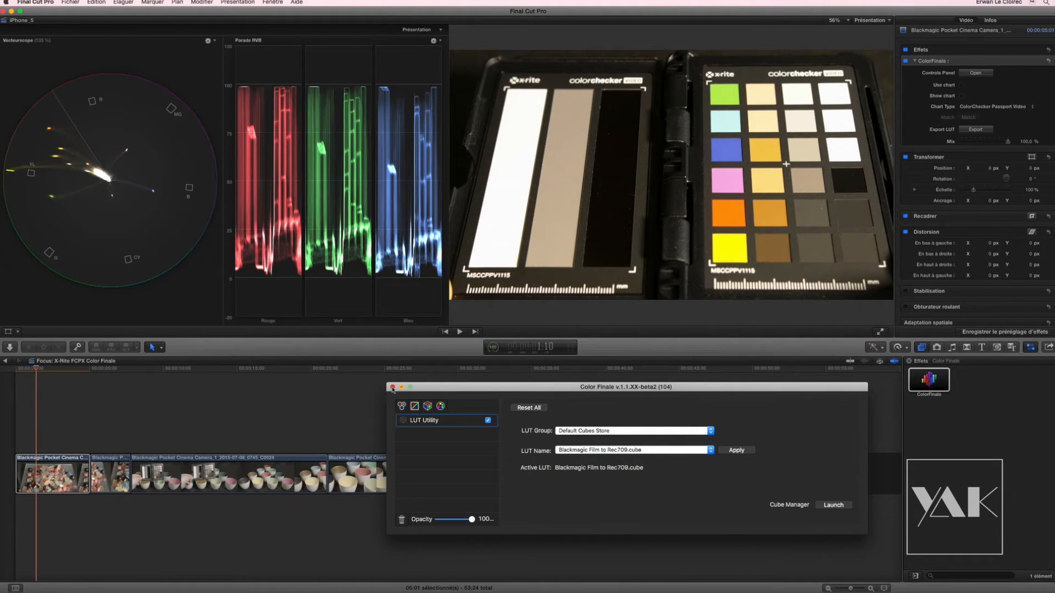
pyautogui.click(393, 387)
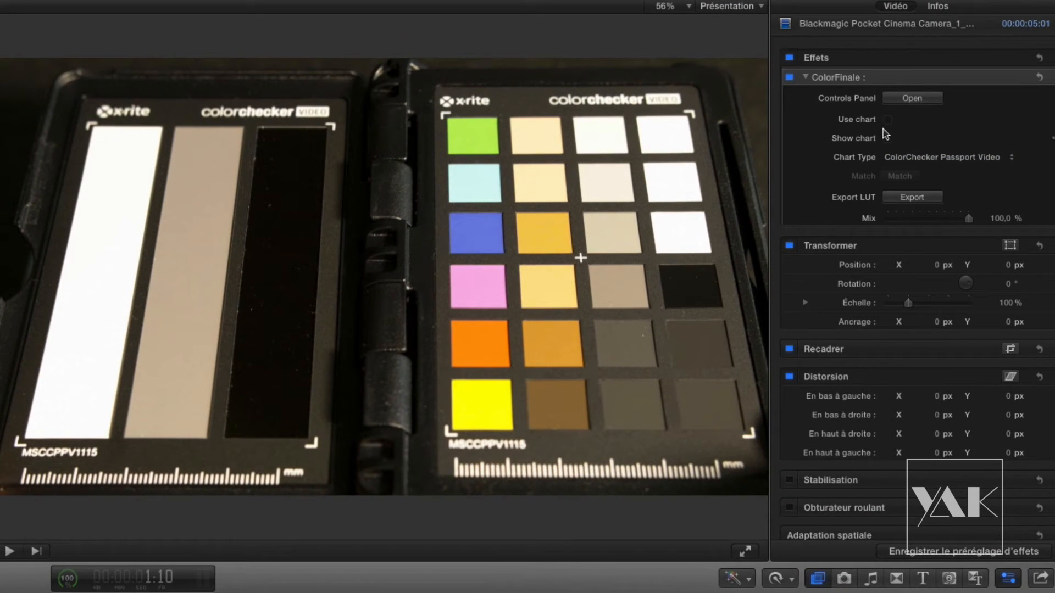
# Step: Enable Use chart and Show chart, and place the overlay's four corners on the corner marks of the ColorChecker's colour patches
pyautogui.click(888, 120)
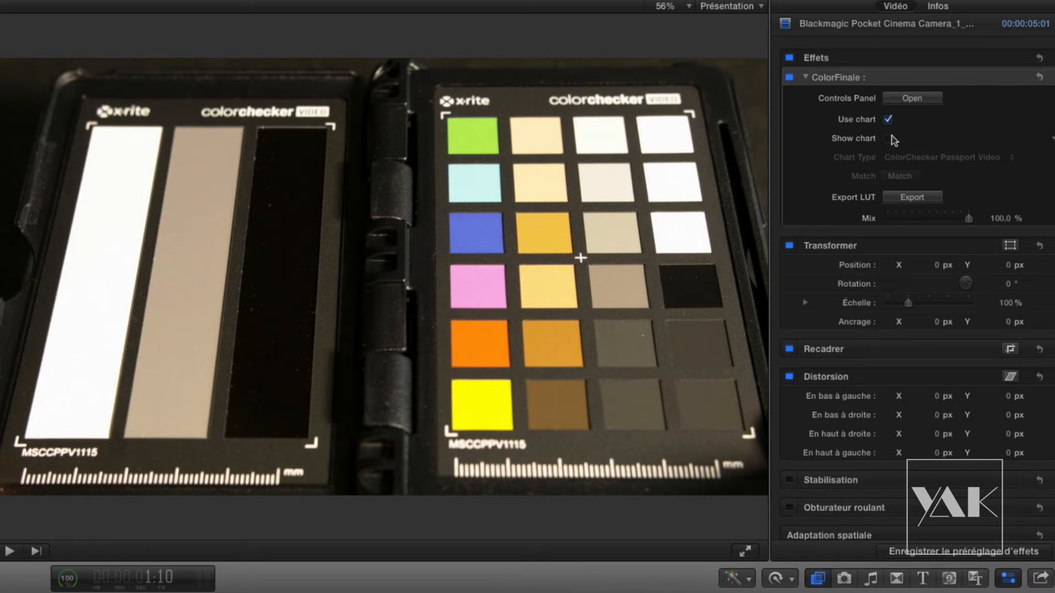
pyautogui.click(888, 139)
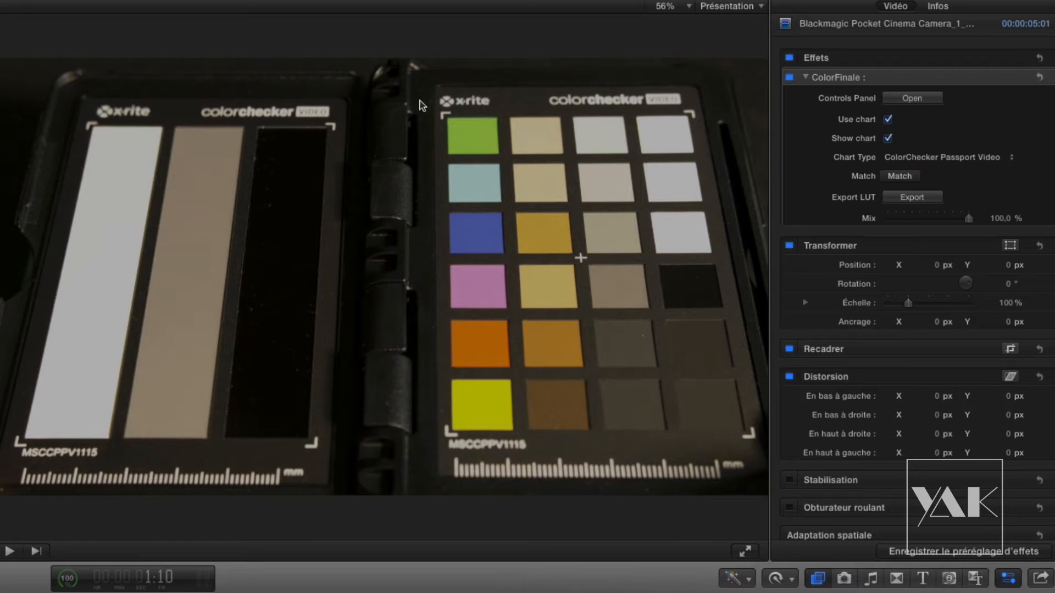
pyautogui.click(449, 434)
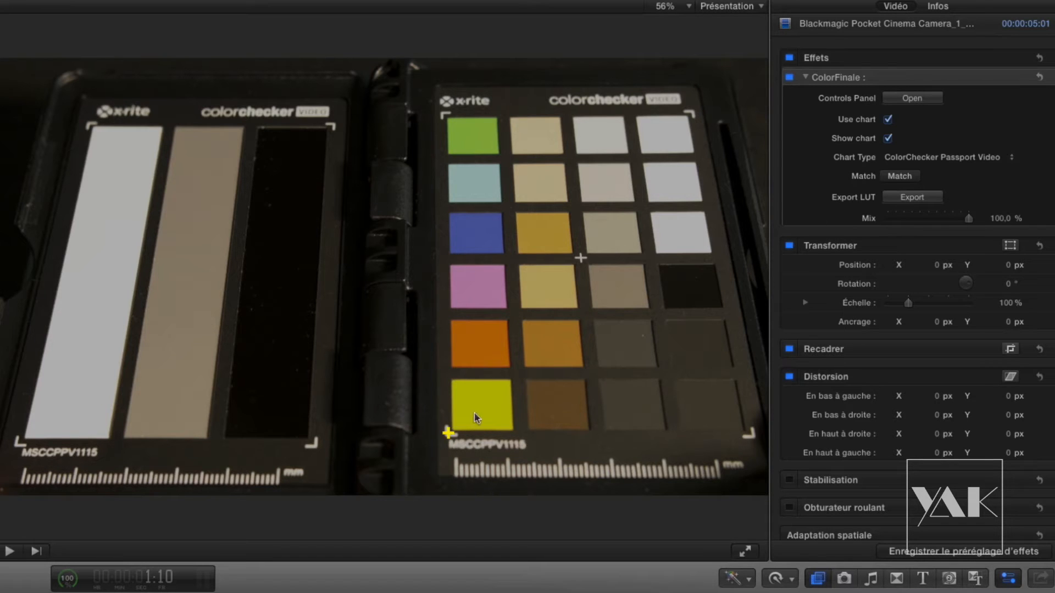
pyautogui.click(445, 116)
pyautogui.click(690, 113)
pyautogui.click(752, 433)
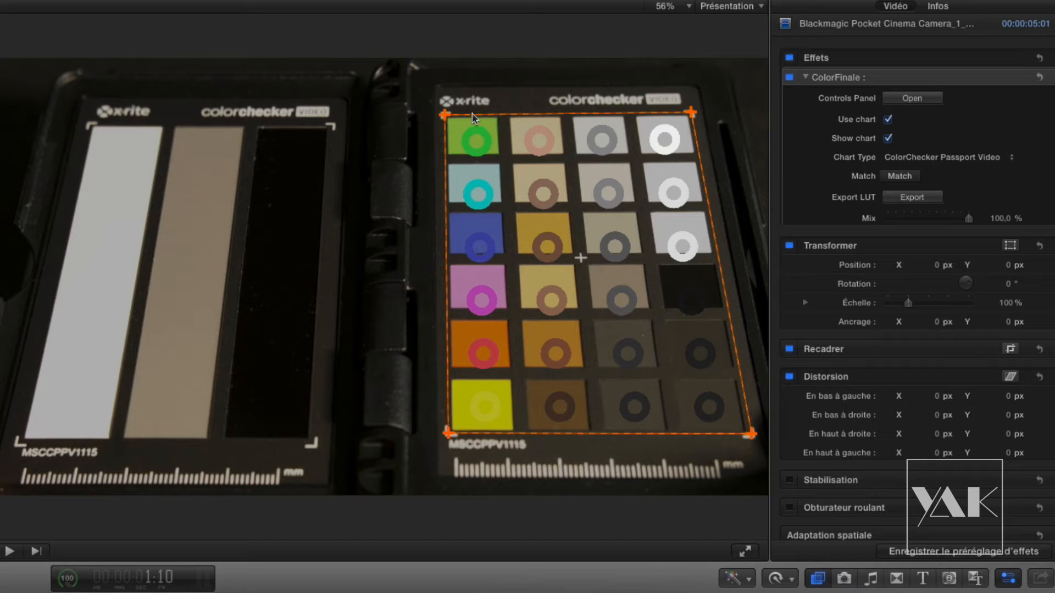
# Step: Fine-tune the chart overlay's four corners so its circles sit on the colour patches, and run Match
pyautogui.moveTo(445, 115); pyautogui.dragTo(443, 112)
pyautogui.moveTo(691, 112); pyautogui.dragTo(694, 110)
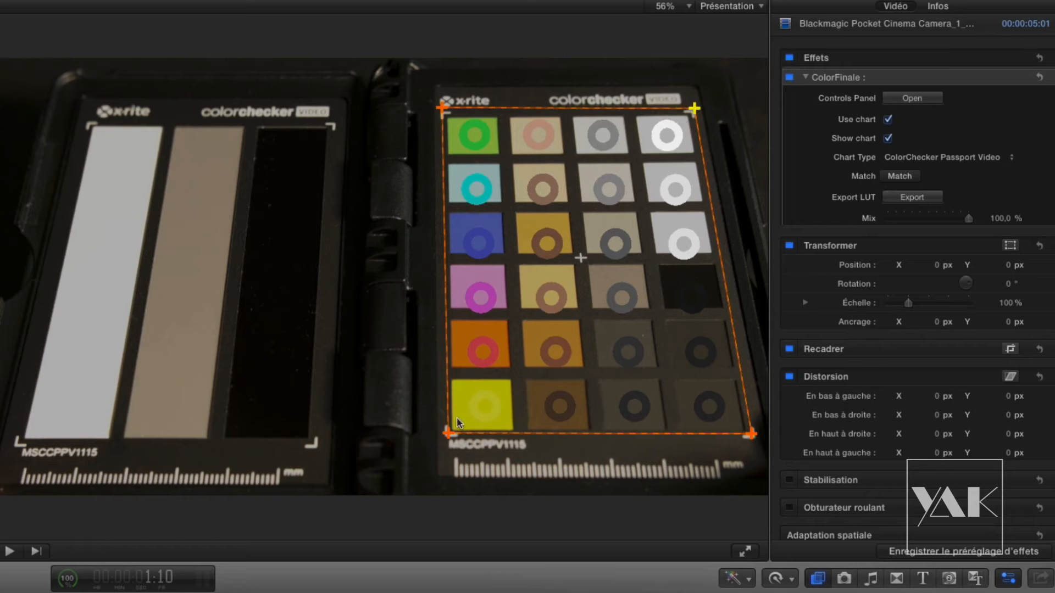
pyautogui.moveTo(446, 432); pyautogui.dragTo(440, 431)
pyautogui.moveTo(751, 434); pyautogui.dragTo(757, 430)
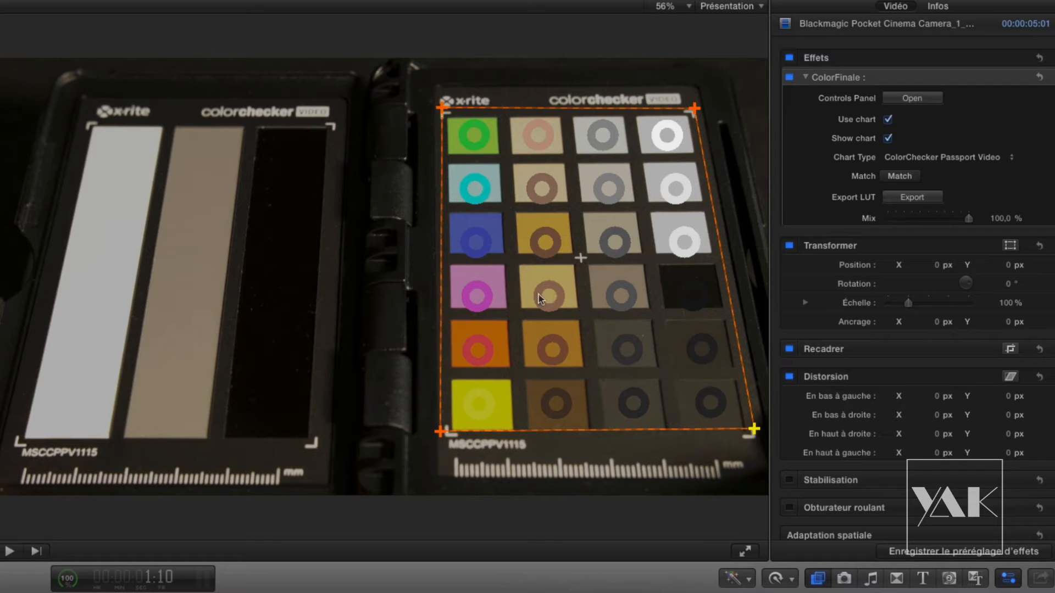
pyautogui.moveTo(694, 108); pyautogui.dragTo(693, 98)
pyautogui.moveTo(442, 108); pyautogui.dragTo(440, 108)
pyautogui.moveTo(693, 99); pyautogui.dragTo(697, 109)
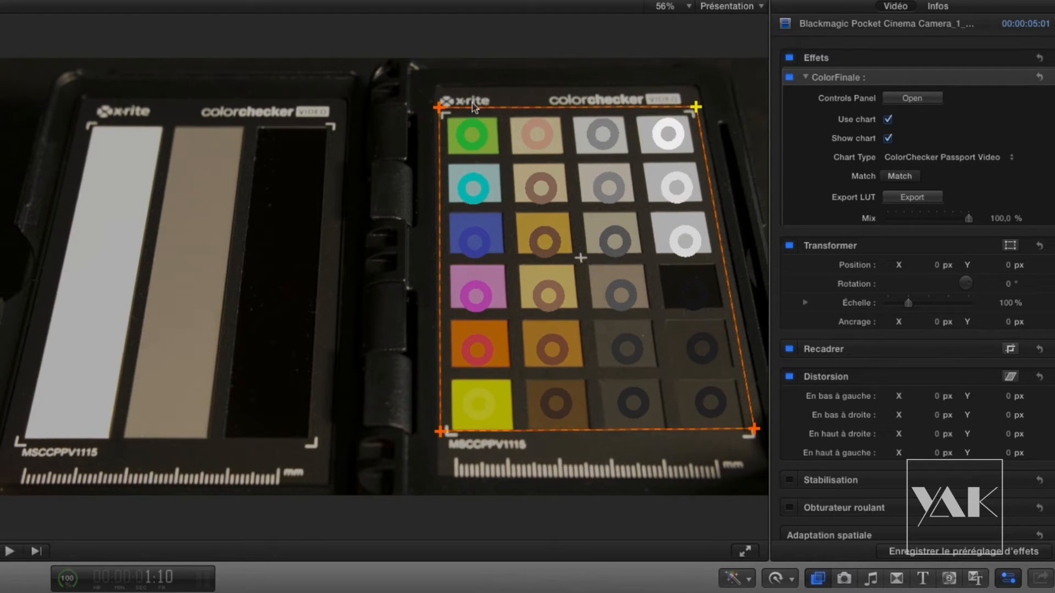
pyautogui.click(440, 110)
pyautogui.click(439, 430)
pyautogui.moveTo(439, 430); pyautogui.dragTo(437, 424)
pyautogui.moveTo(754, 428); pyautogui.dragTo(757, 422)
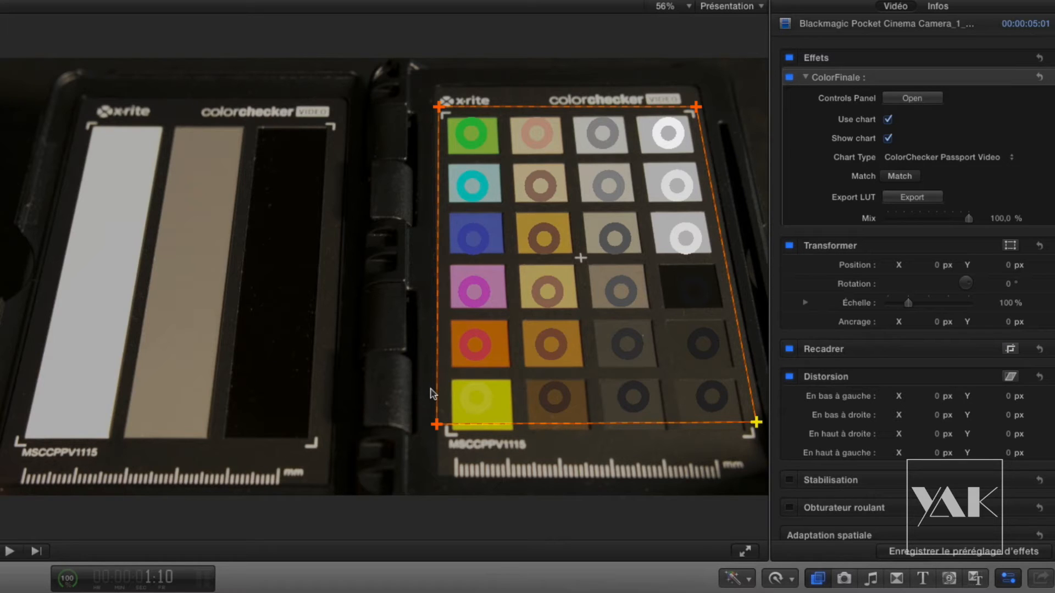
pyautogui.click(900, 177)
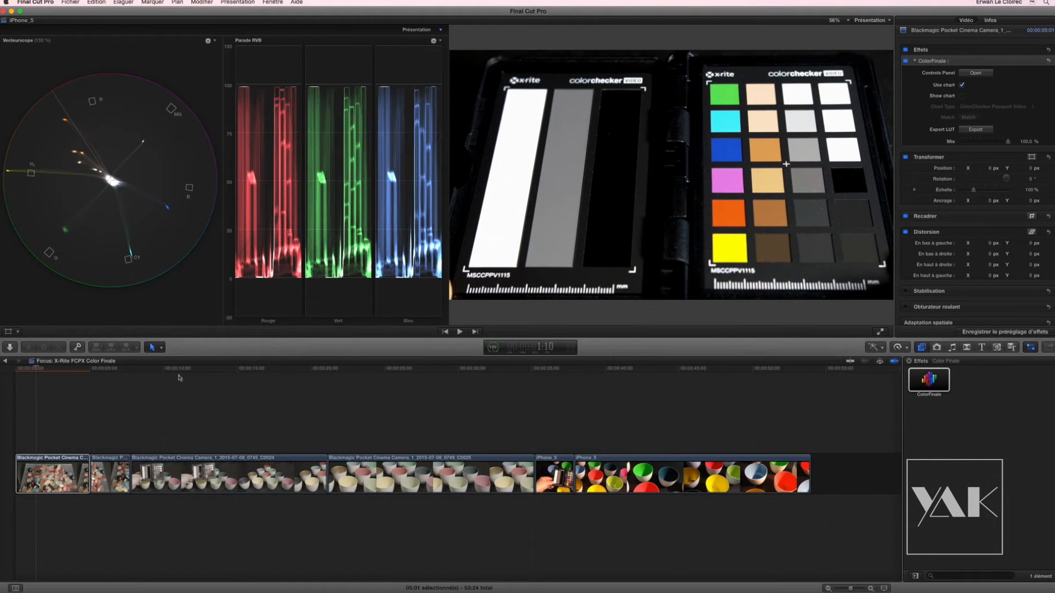
# Step: Compare the candy shot at 2:20 with the ColorFinale effect off and on
pyautogui.moveTo(49, 371); pyautogui.dragTo(57, 372)
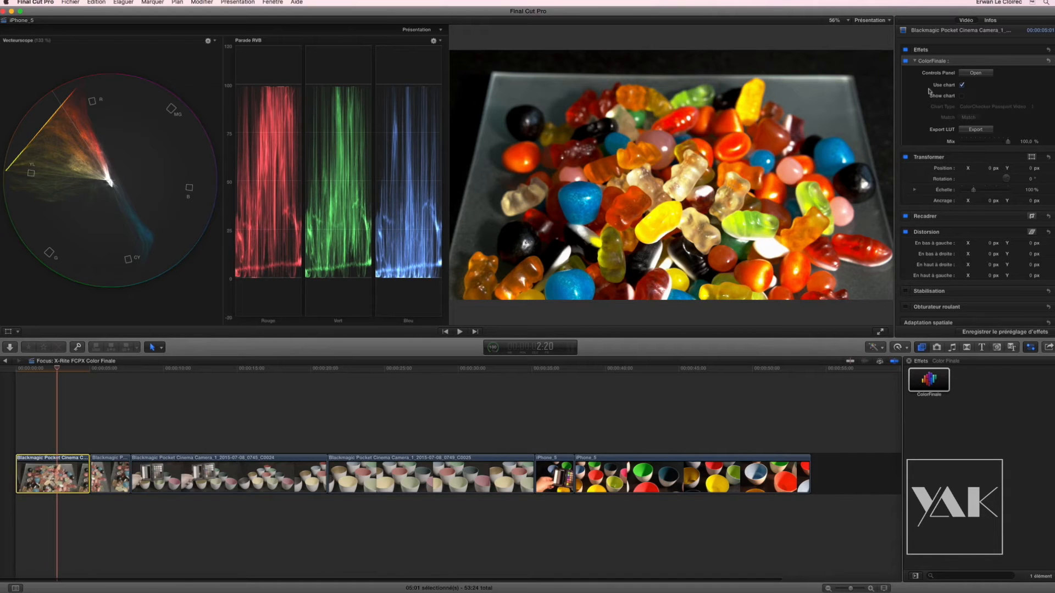
pyautogui.click(905, 61)
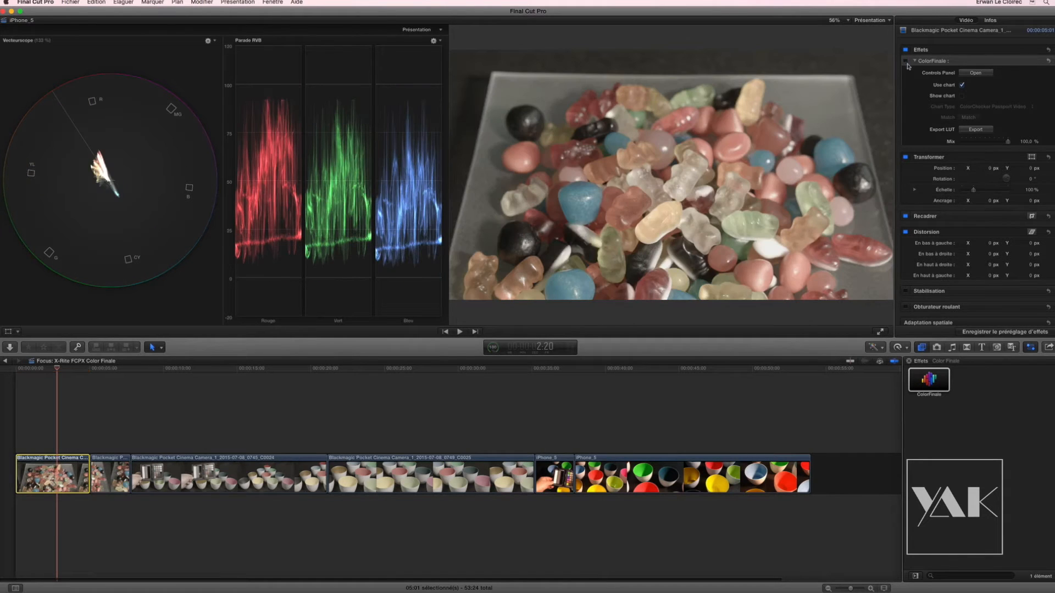
pyautogui.click(905, 61)
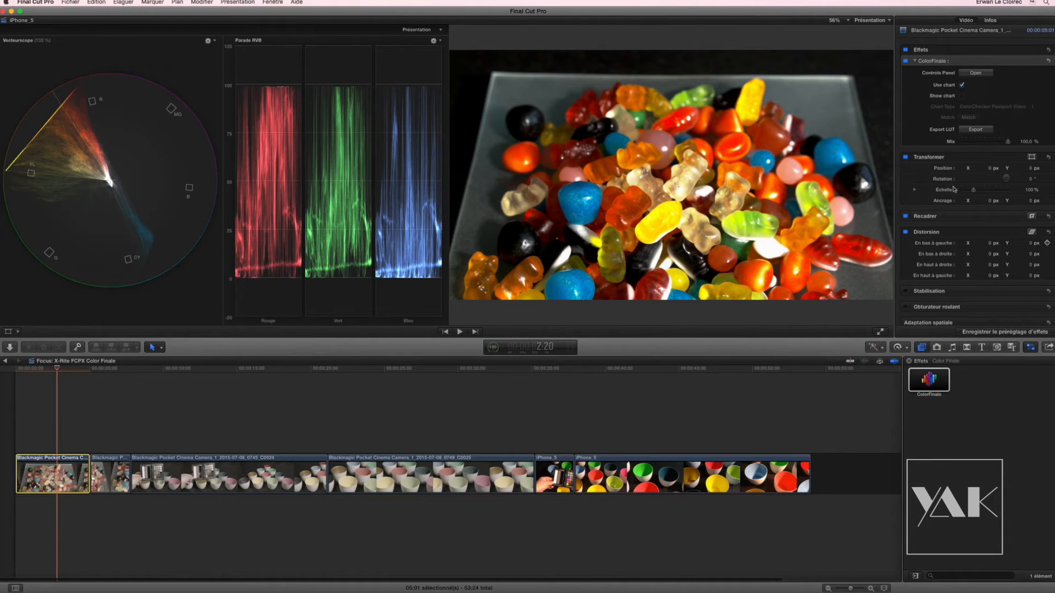
# Step: Reopen the ColorFinale controls, add a Color Wheels layer, and set its saturation to 0.957
pyautogui.click(976, 73)
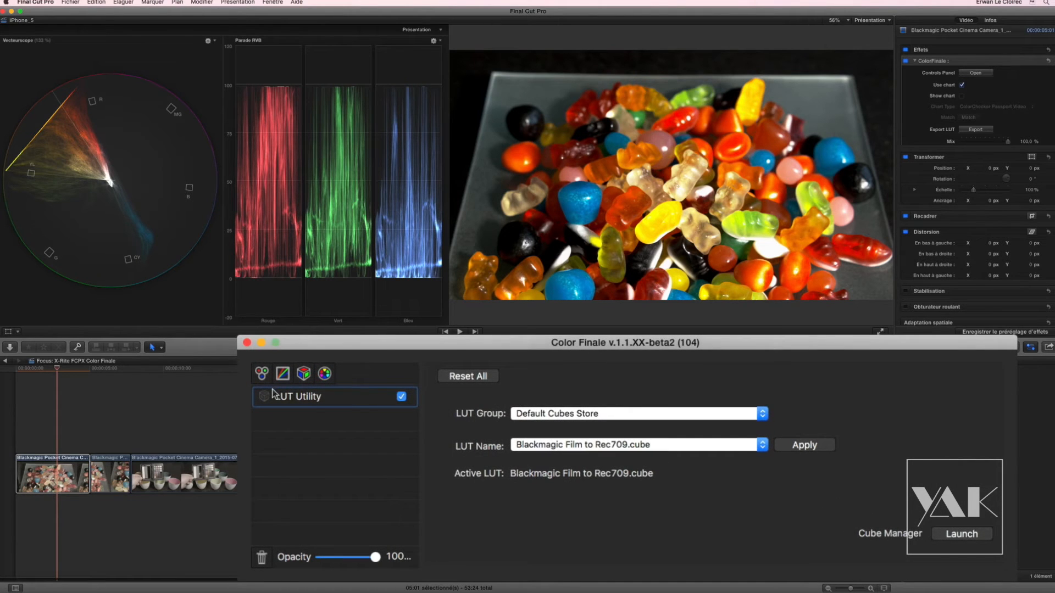
pyautogui.click(261, 374)
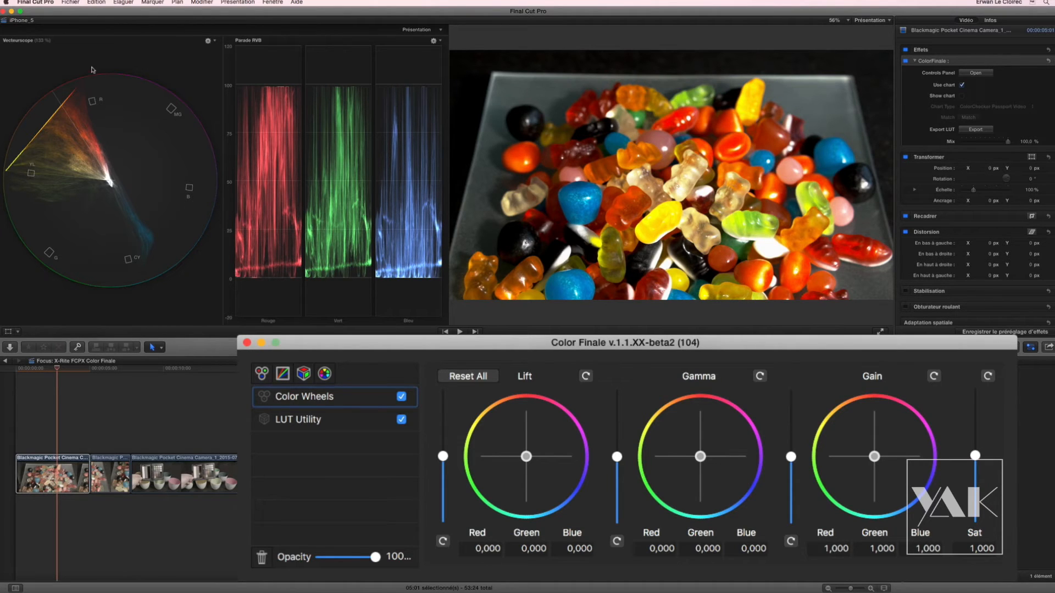
pyautogui.moveTo(975, 455)
pyautogui.mouseDown()
pyautogui.moveTo(977, 475)
pyautogui.moveTo(975, 457)
pyautogui.mouseUp()
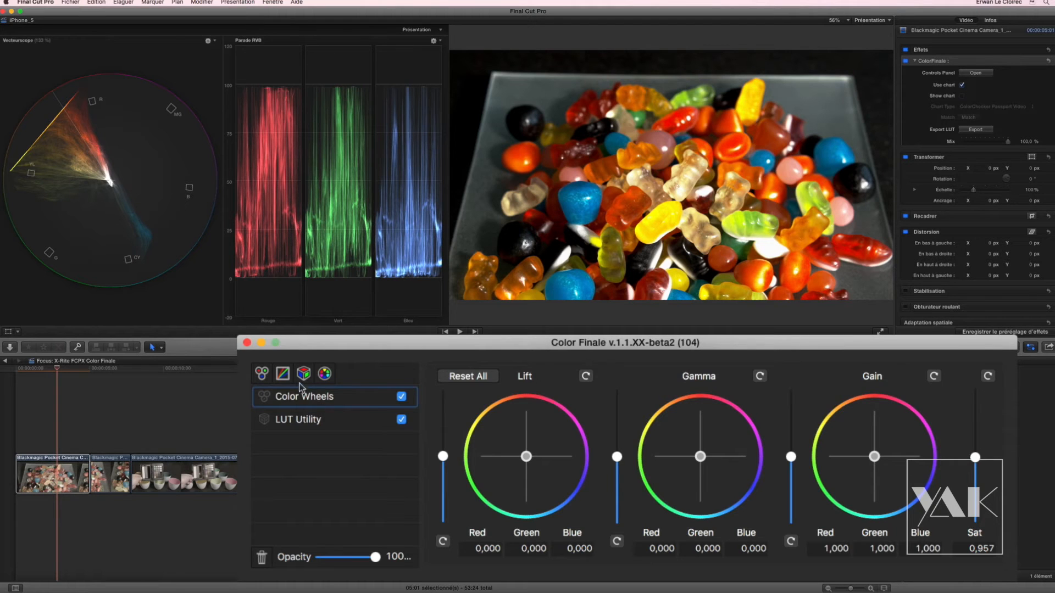
# Step: Move the Color Wheels layer below LUT Utility and set its saturation to 0.885
pyautogui.moveTo(317, 400); pyautogui.dragTo(313, 431)
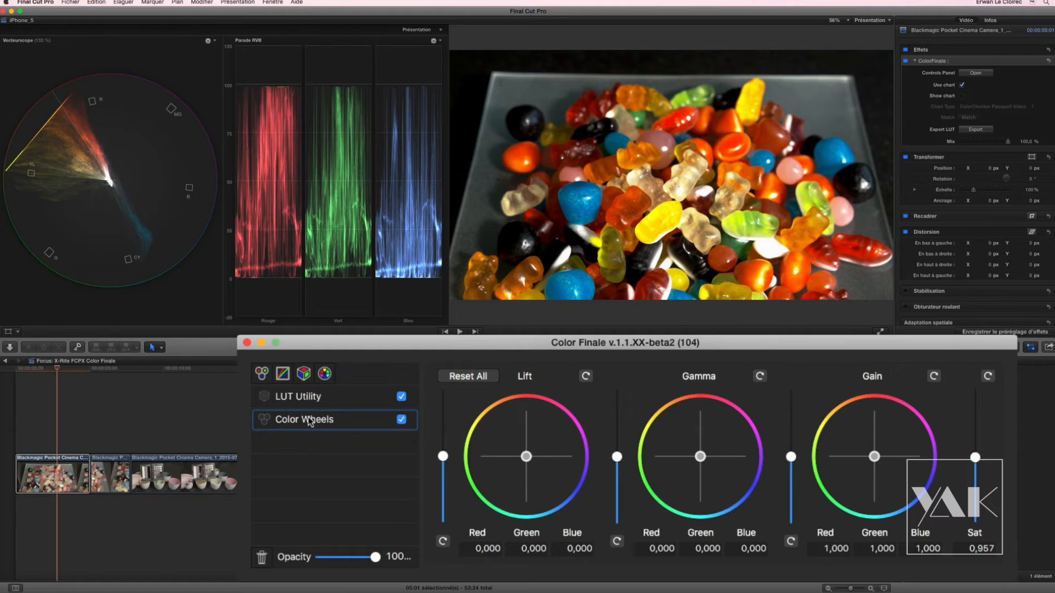
pyautogui.moveTo(976, 466); pyautogui.dragTo(978, 477)
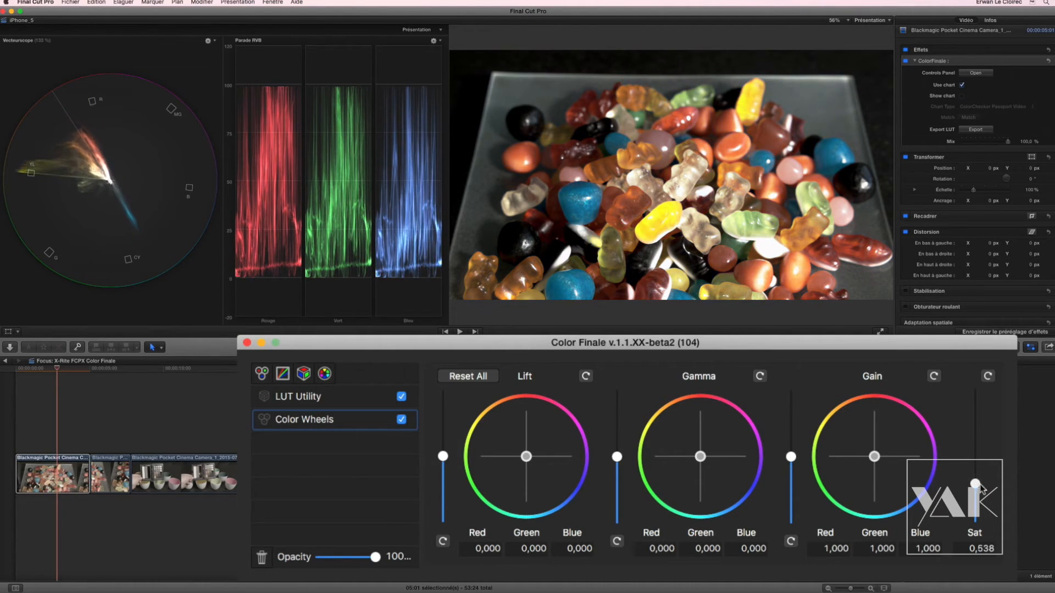
pyautogui.moveTo(977, 478)
pyautogui.mouseDown()
pyautogui.moveTo(980, 489)
pyautogui.moveTo(973, 432)
pyautogui.moveTo(976, 482)
pyautogui.moveTo(975, 462)
pyautogui.mouseUp()
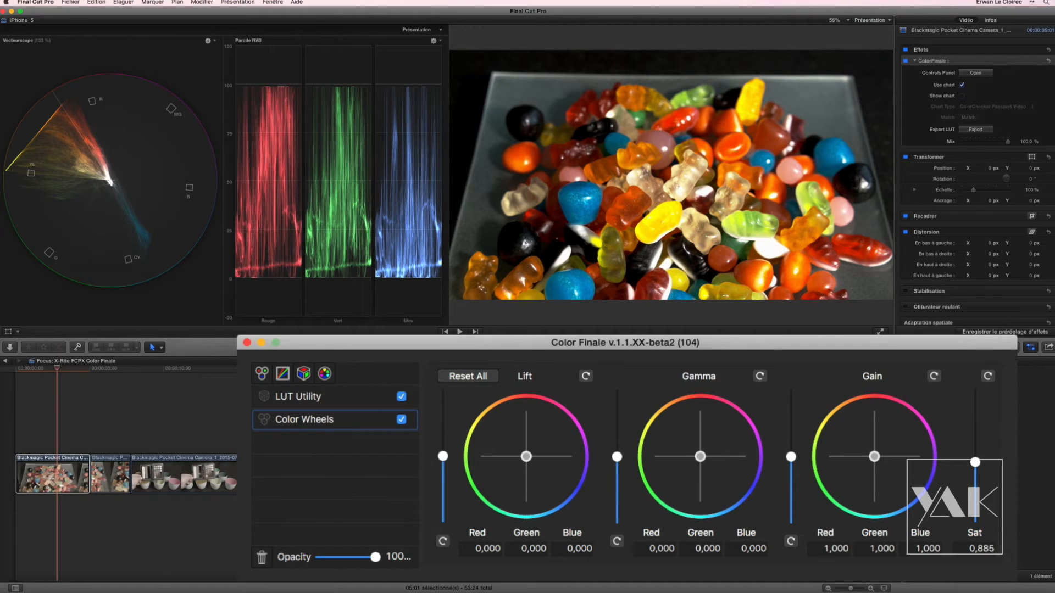
# Step: Set the Color Wheels saturation to 0.770, then try a slight lift with the layer above LUT Utility and return it below
pyautogui.moveTo(976, 463)
pyautogui.mouseDown()
pyautogui.moveTo(976, 449)
pyautogui.moveTo(996, 484)
pyautogui.moveTo(991, 470)
pyautogui.mouseUp()
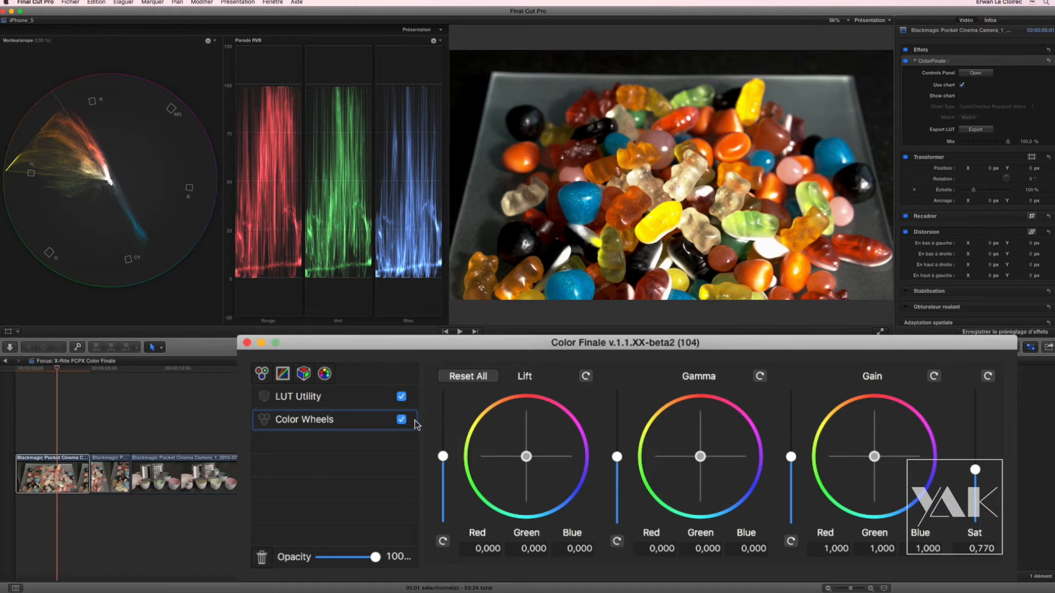
pyautogui.moveTo(442, 457); pyautogui.dragTo(442, 456)
pyautogui.moveTo(325, 422); pyautogui.dragTo(316, 399)
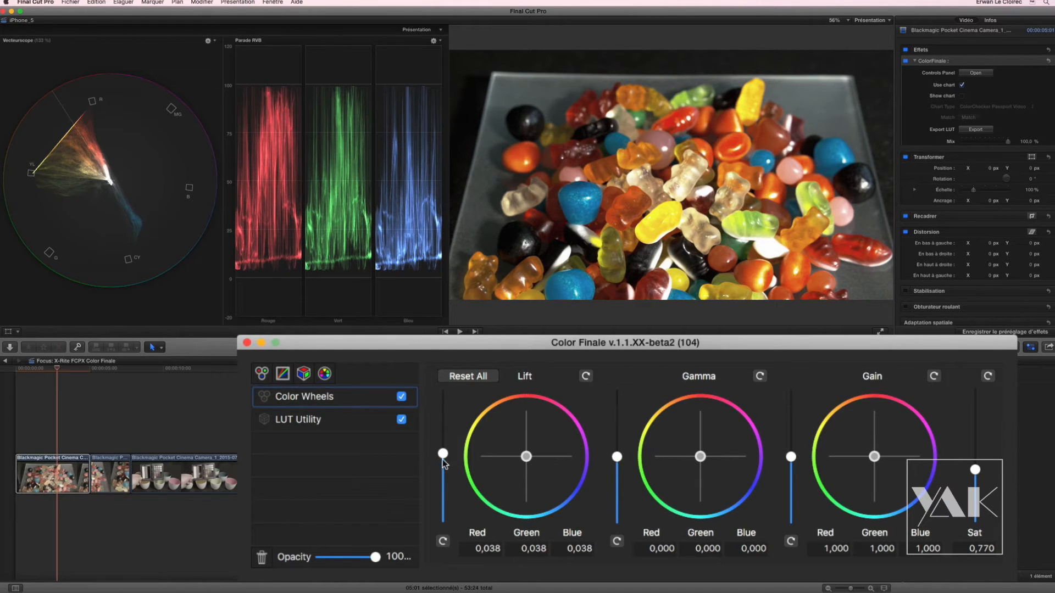
pyautogui.moveTo(443, 453)
pyautogui.mouseDown()
pyautogui.moveTo(443, 471)
pyautogui.moveTo(447, 446)
pyautogui.moveTo(444, 455)
pyautogui.mouseUp()
pyautogui.moveTo(356, 400); pyautogui.dragTo(354, 431)
# Step: Set the candy clip's Color Wheels lift to 0.034 and gain to 0.933, and close the ColorFinale controls
pyautogui.moveTo(444, 456); pyautogui.dragTo(442, 444)
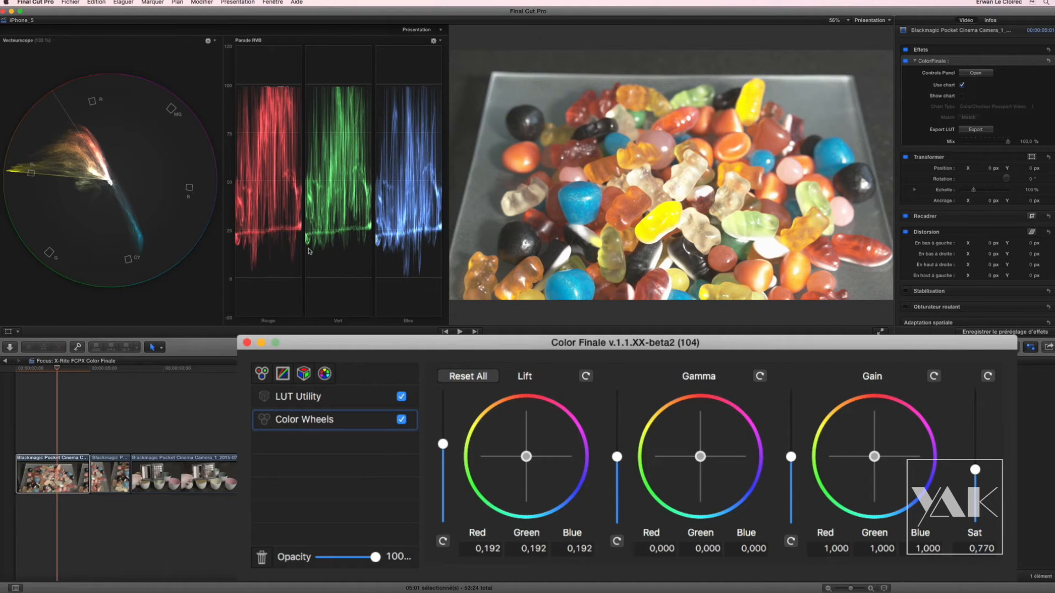
pyautogui.moveTo(443, 447); pyautogui.dragTo(443, 457)
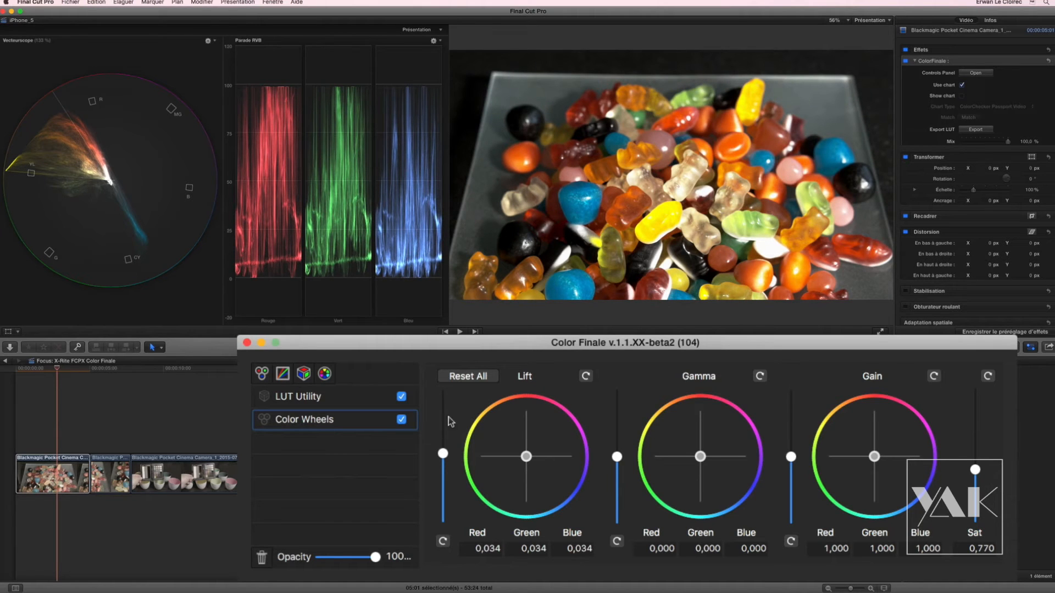
pyautogui.moveTo(790, 459); pyautogui.dragTo(791, 460)
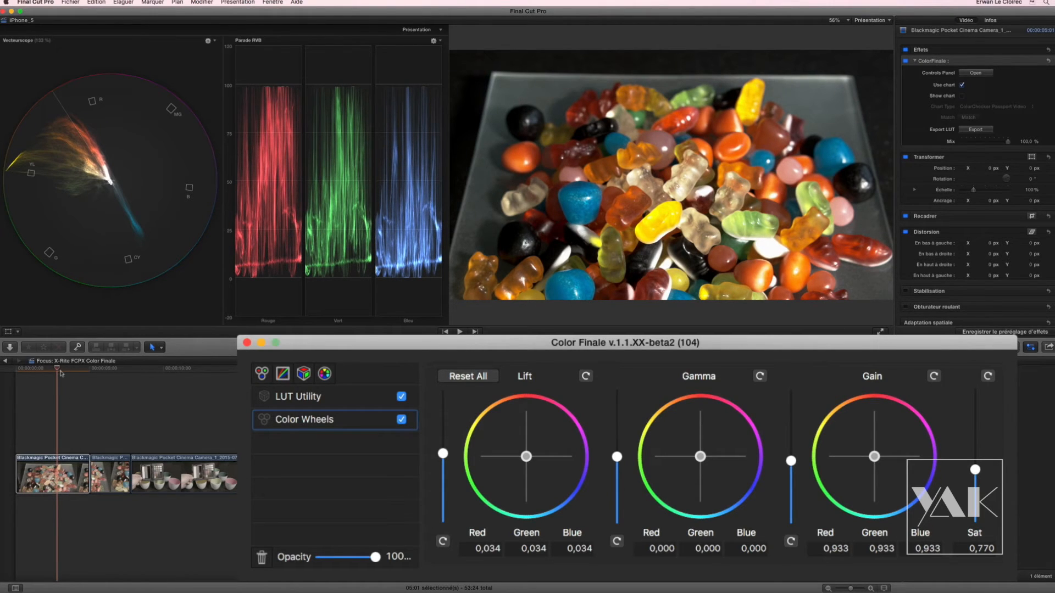
pyautogui.click(66, 372)
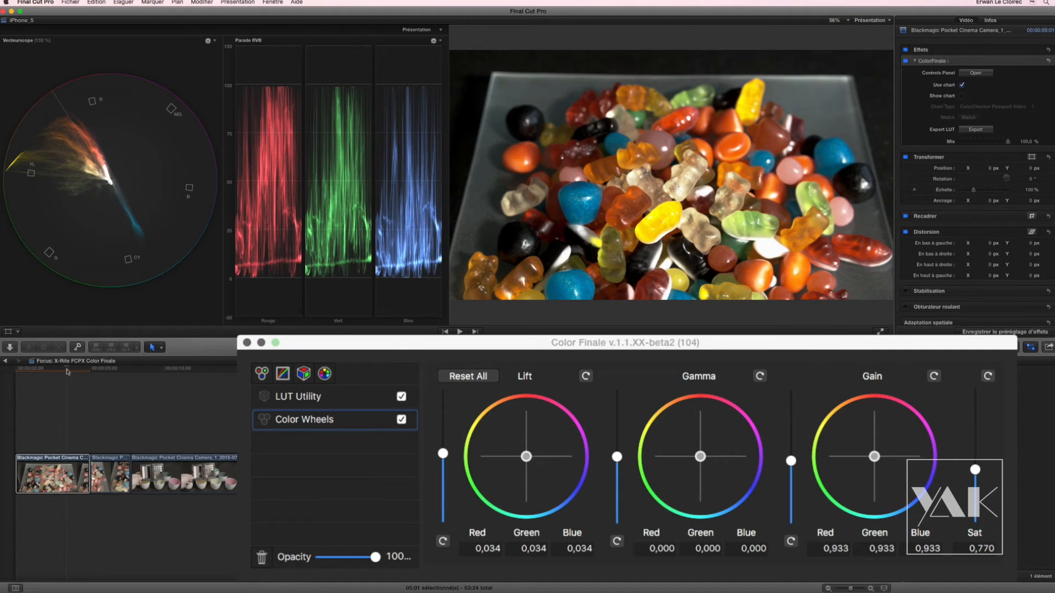
pyautogui.click(393, 387)
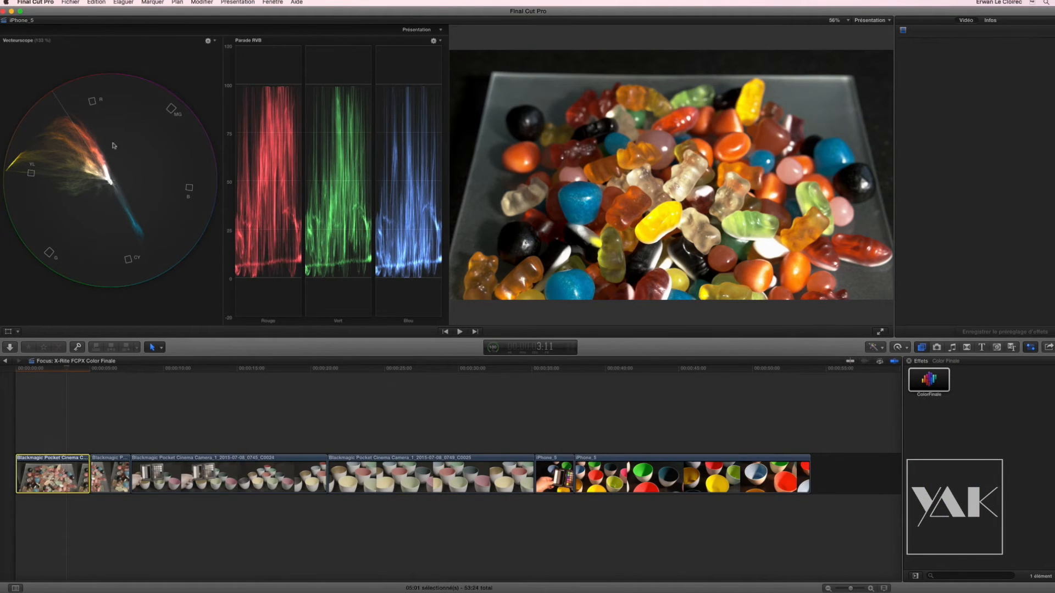
# Step: Copy the first candy clip and paste its effects onto the second candy clip
pyautogui.click(55, 475)
pyautogui.click(95, 2)
pyautogui.click(100, 41)
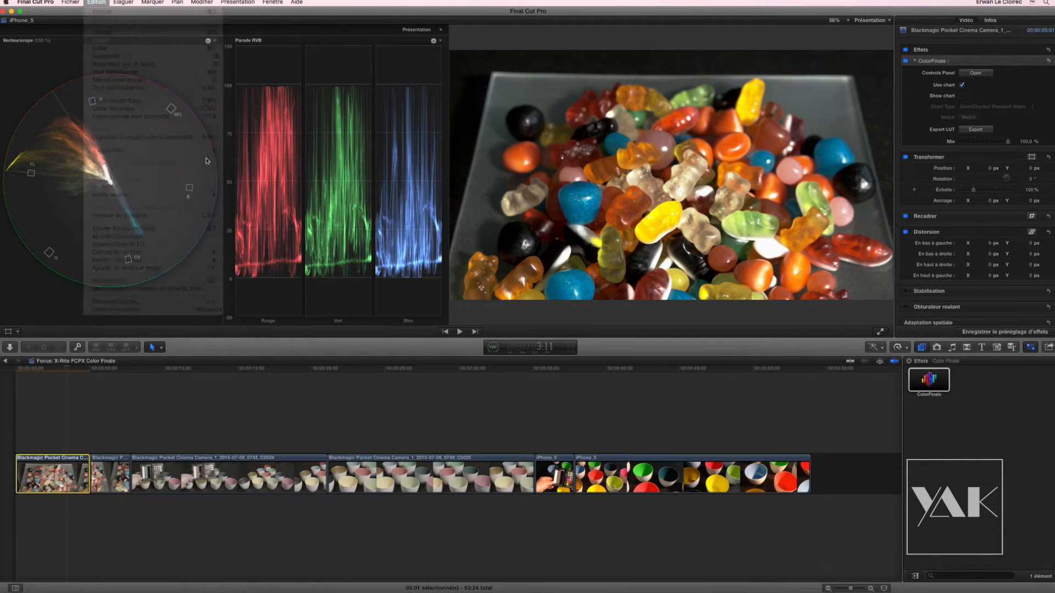
pyautogui.click(110, 371)
pyautogui.moveTo(98, 376); pyautogui.dragTo(101, 378)
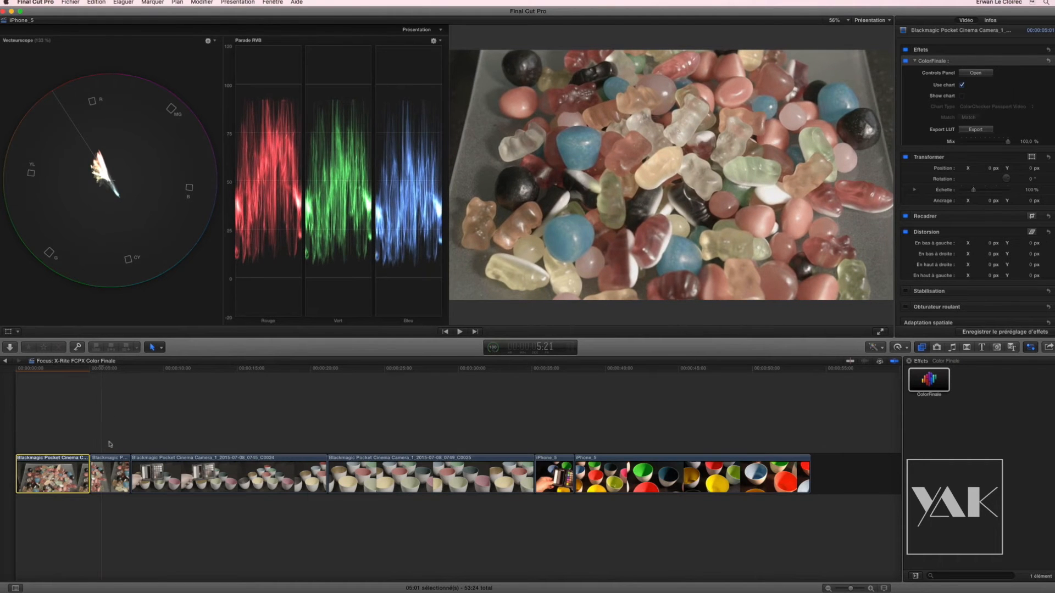
pyautogui.click(110, 467)
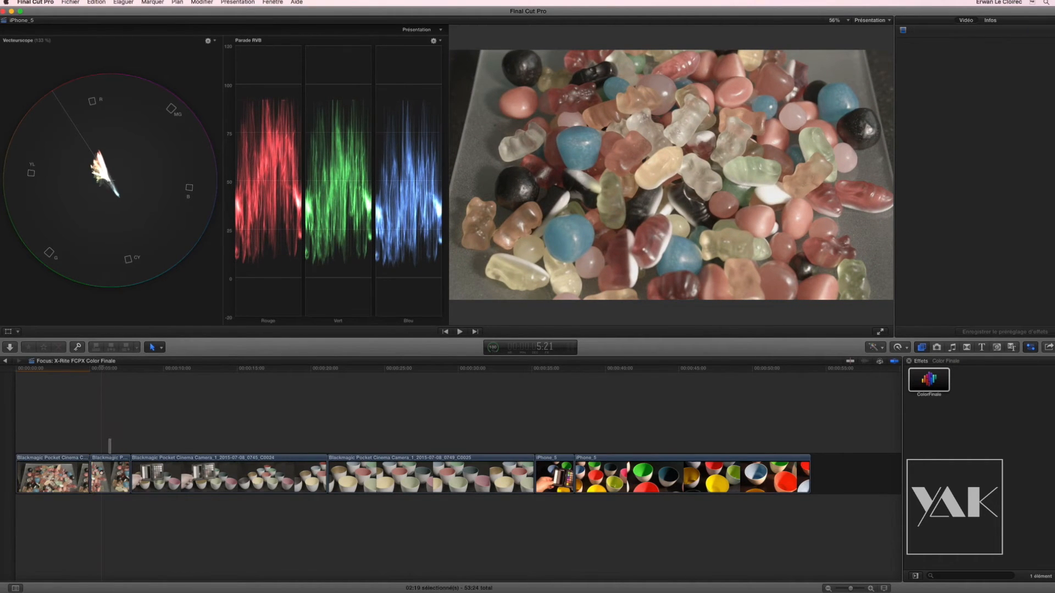
pyautogui.click(97, 3)
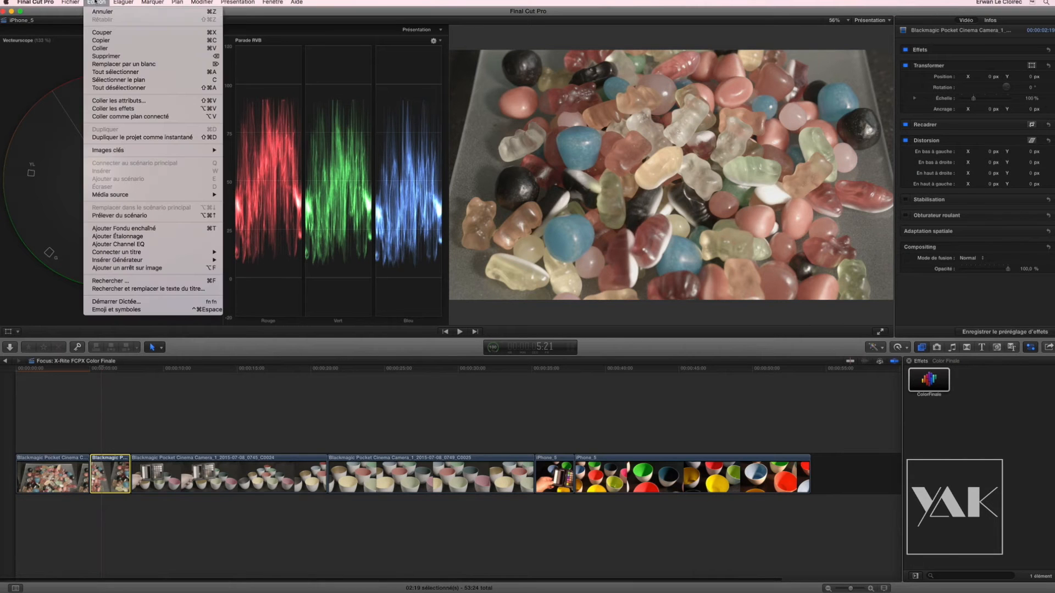
pyautogui.click(113, 109)
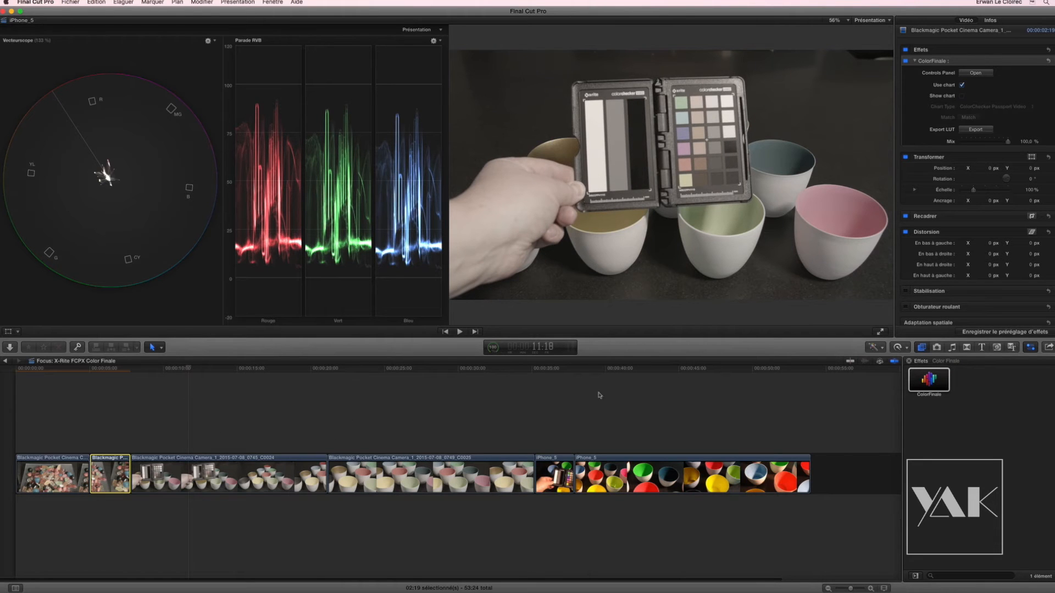
# Step: Apply the ColorFinale effect to the cups clip with the colour chart, and turn on Use chart and Show chart
pyautogui.moveTo(928, 385); pyautogui.dragTo(230, 476)
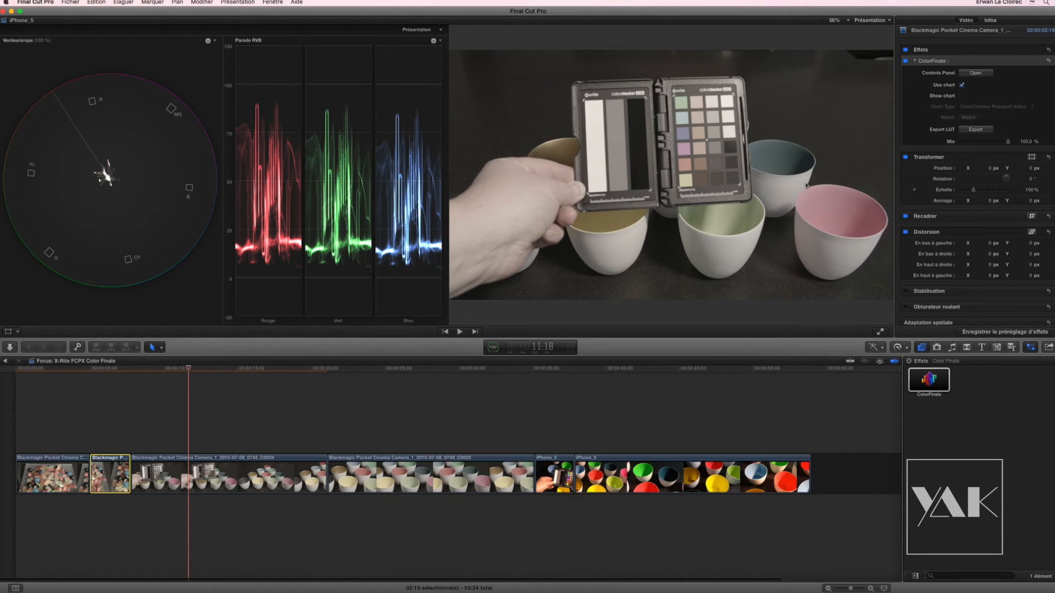
pyautogui.click(220, 473)
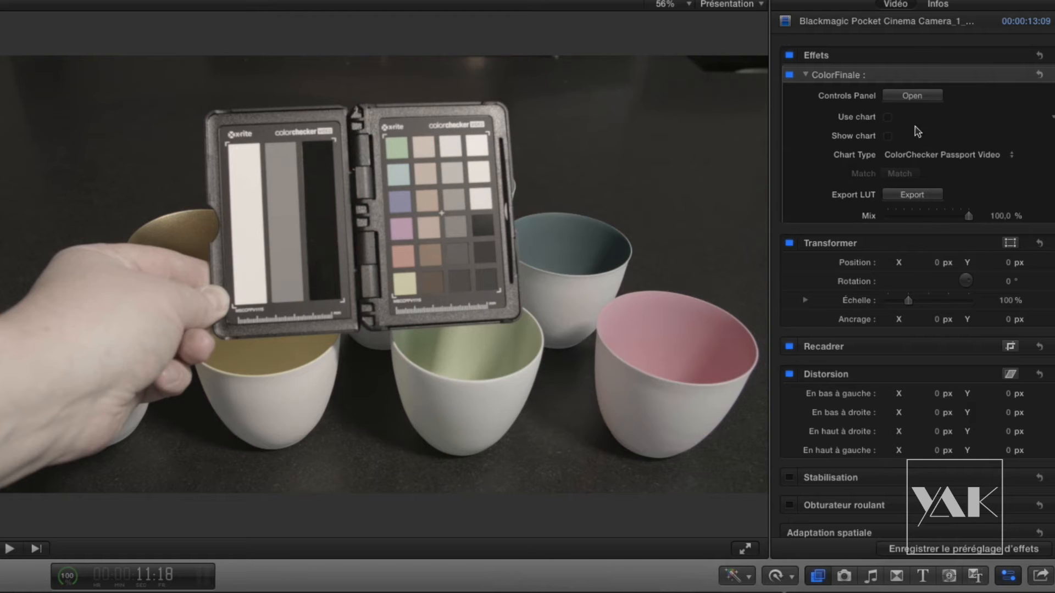
pyautogui.click(887, 117)
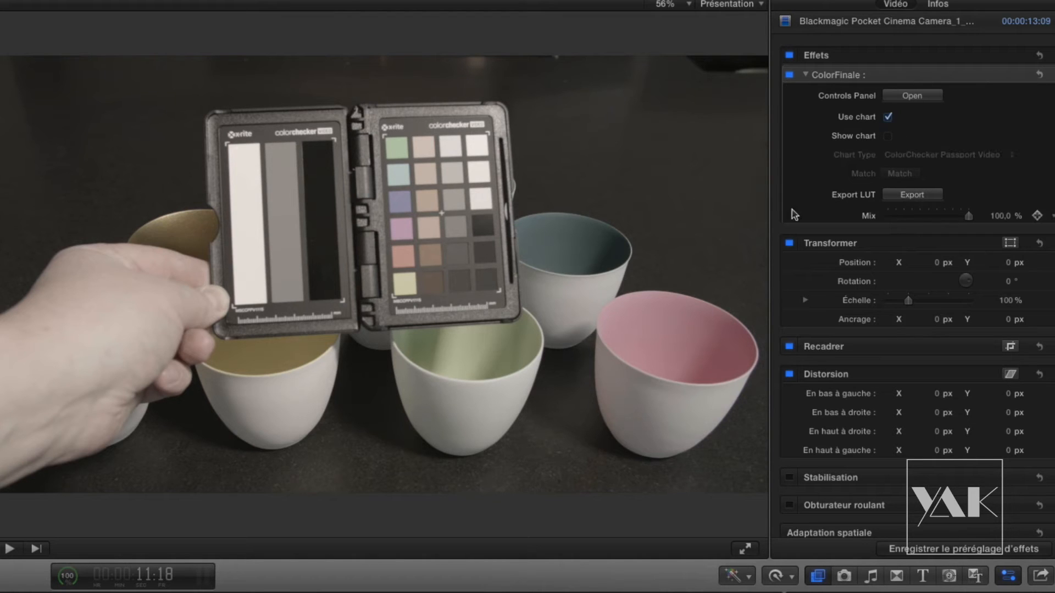
pyautogui.click(889, 135)
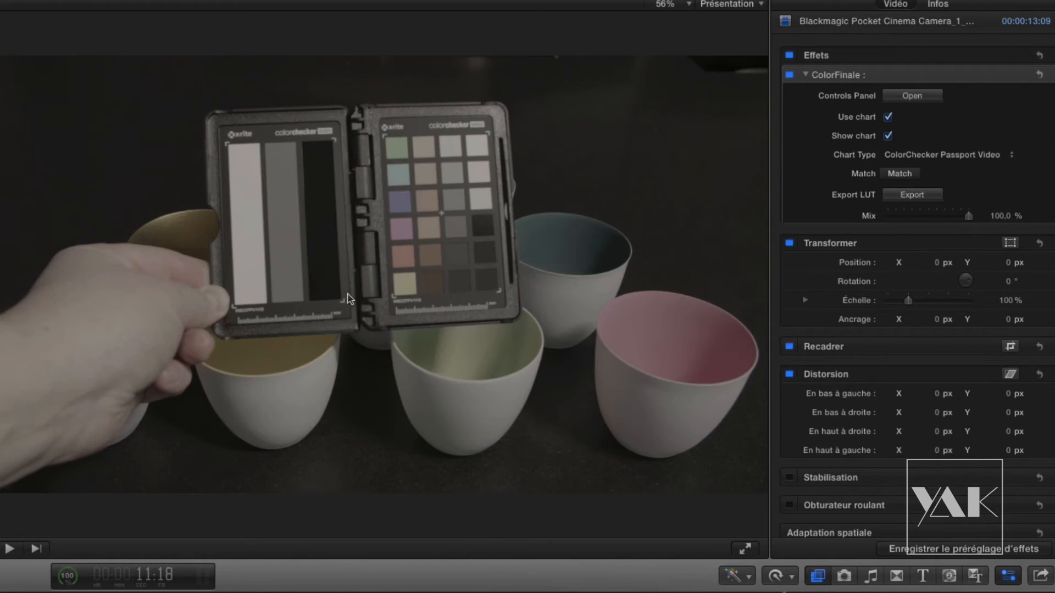
# Step: Place the chart overlay's four corners around the colour patches, fine-tune the two lower corners, and run Match
pyautogui.click(392, 298)
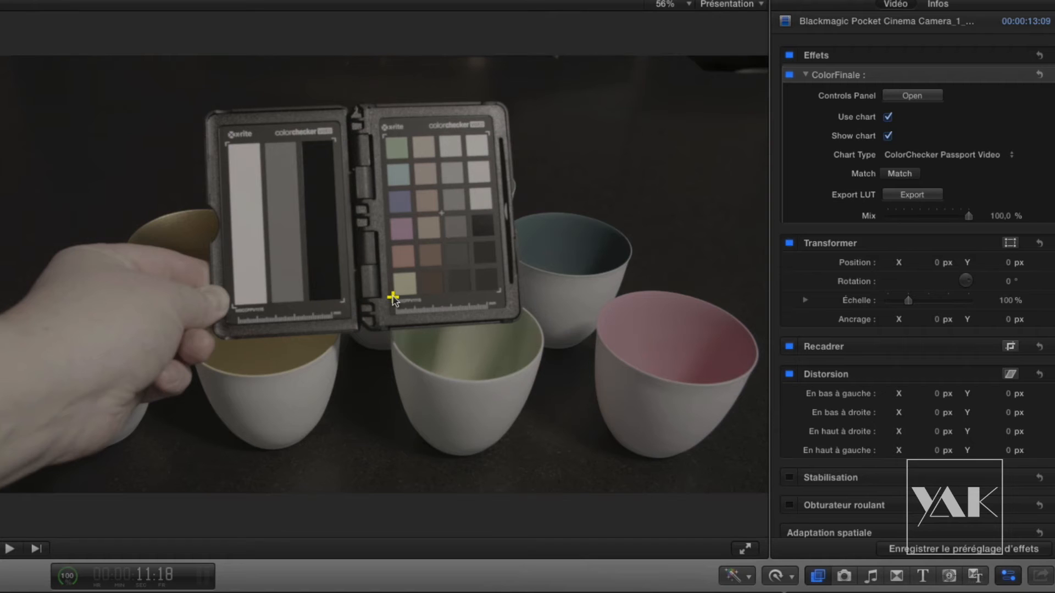
pyautogui.click(384, 133)
pyautogui.click(490, 133)
pyautogui.click(499, 292)
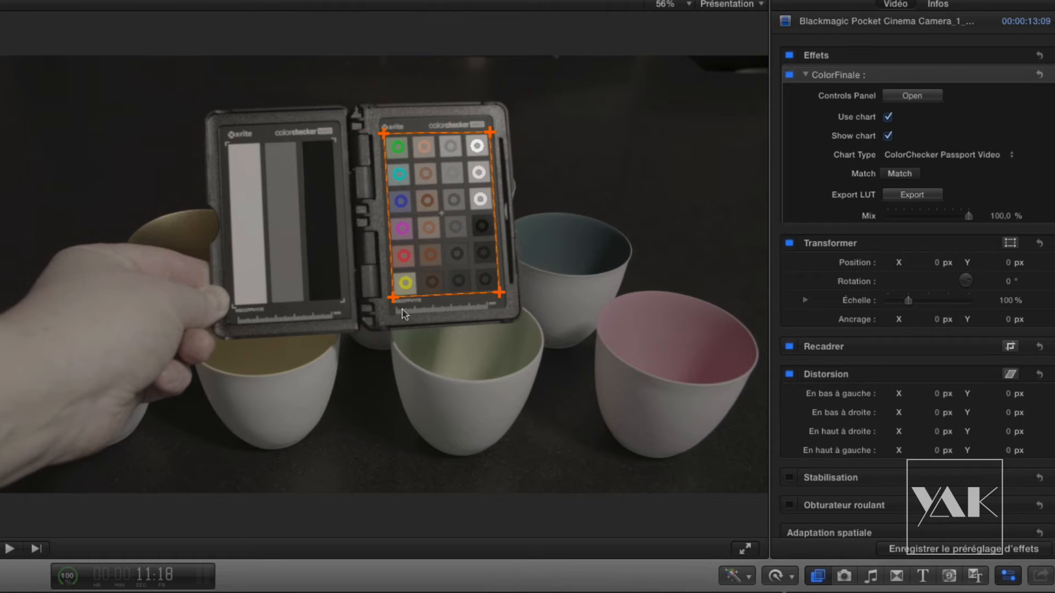
pyautogui.moveTo(392, 299); pyautogui.dragTo(389, 301)
pyautogui.moveTo(501, 292); pyautogui.dragTo(503, 292)
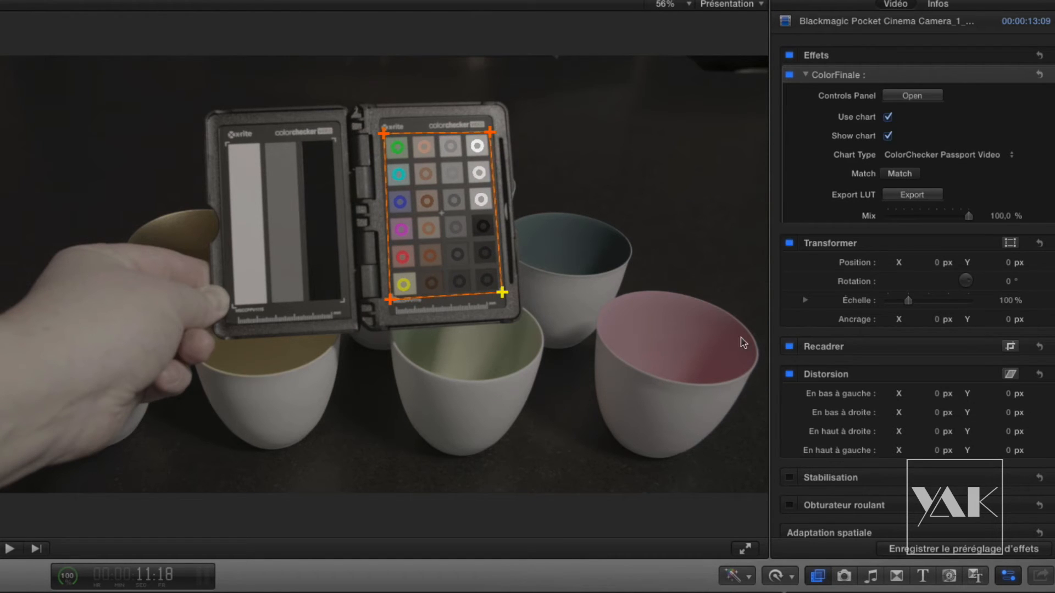
pyautogui.click(901, 174)
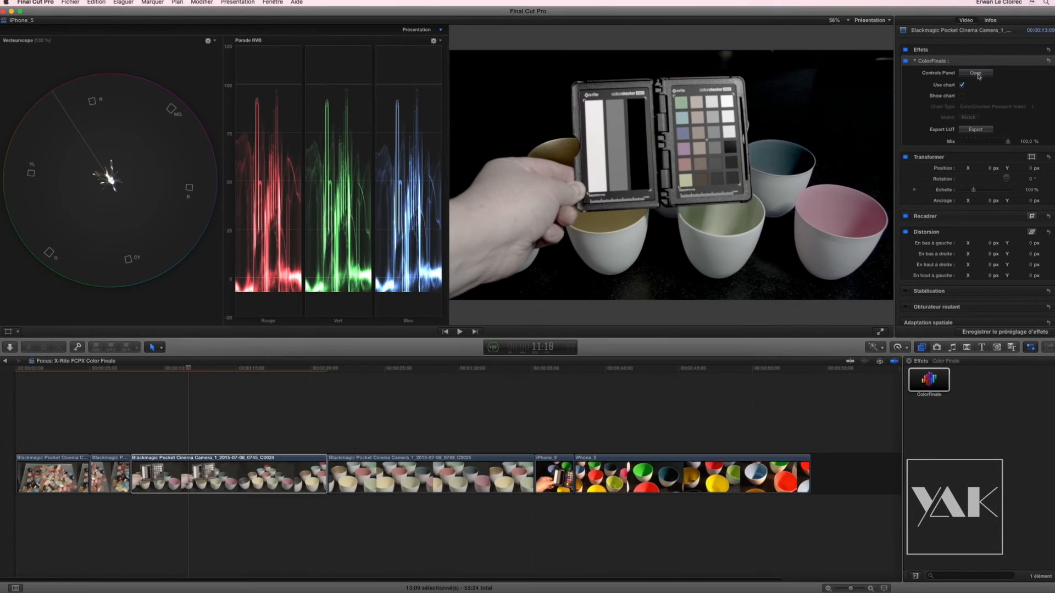
# Step: Open the ColorFinale controls for the cups clip and add a LUT Utility layer with Blackmagic Film to Rec709.cube applied
pyautogui.click(912, 96)
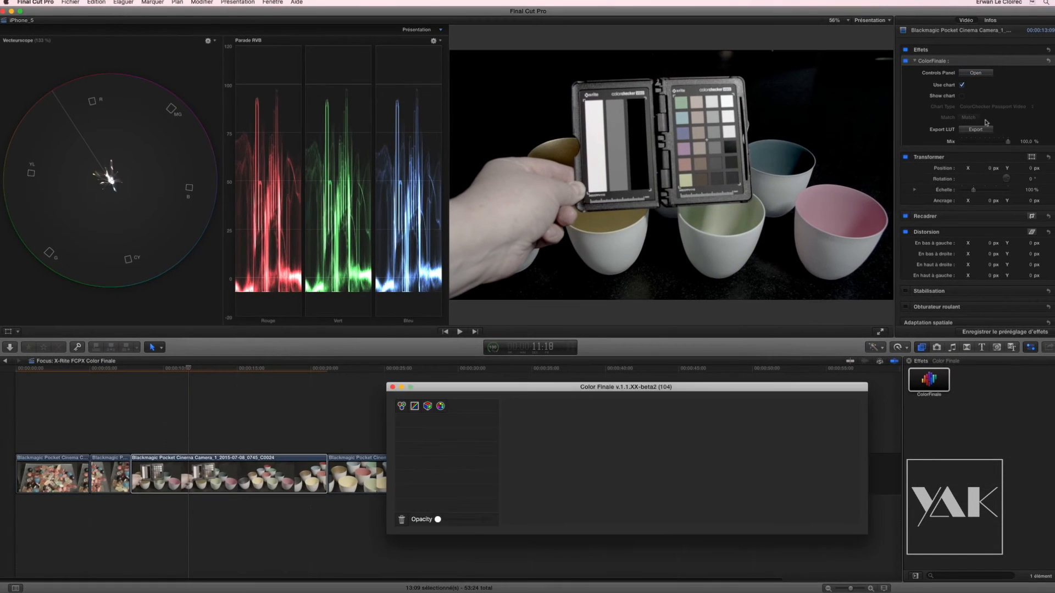
pyautogui.click(427, 407)
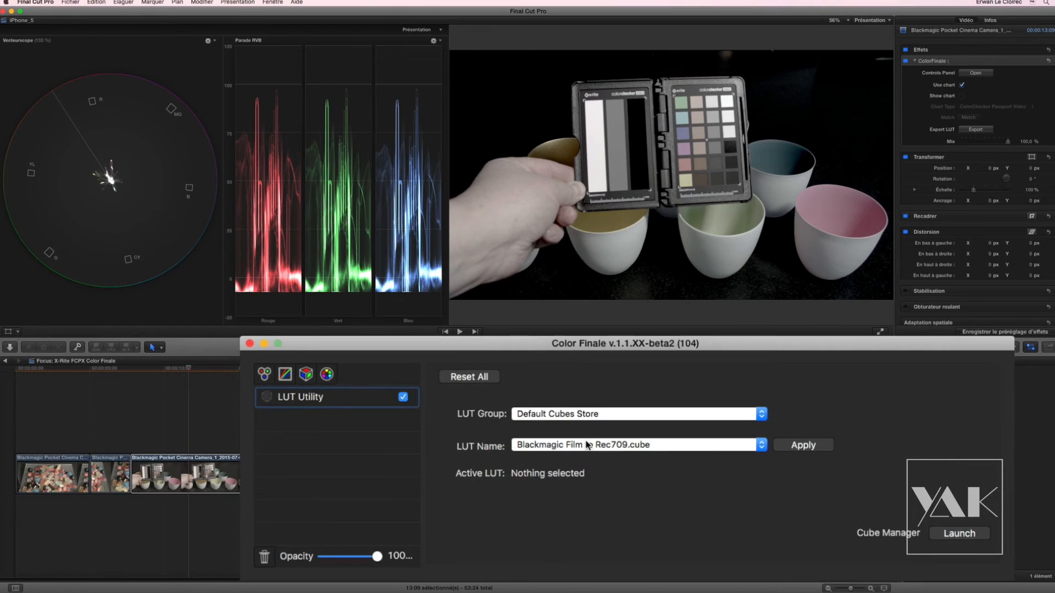
pyautogui.click(808, 453)
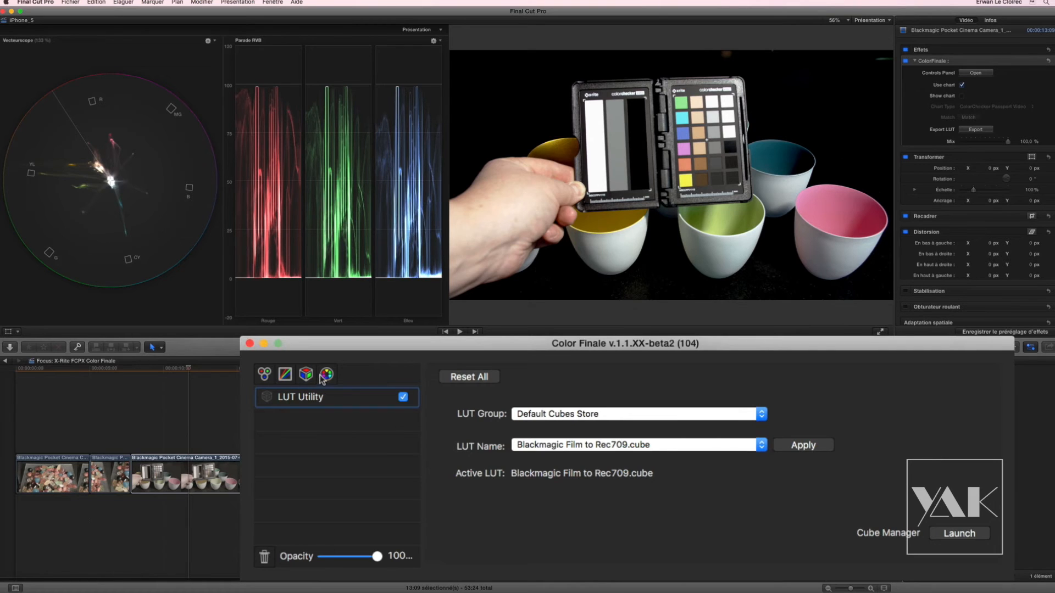
# Step: Add a Color Wheels layer with lift 0.204 and move LUT Utility above it
pyautogui.click(264, 374)
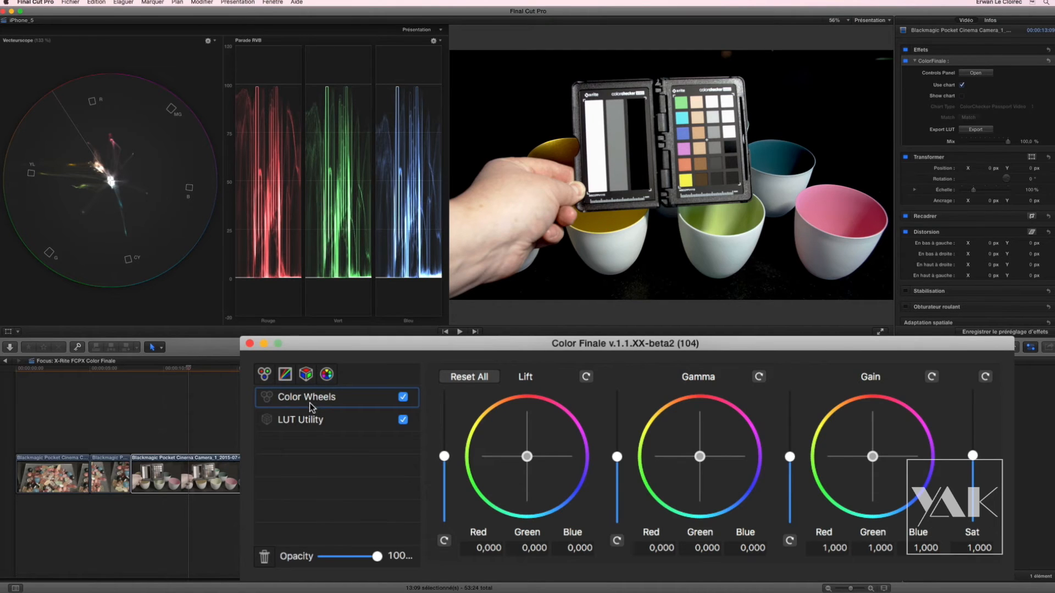
pyautogui.moveTo(444, 459); pyautogui.dragTo(264, 241)
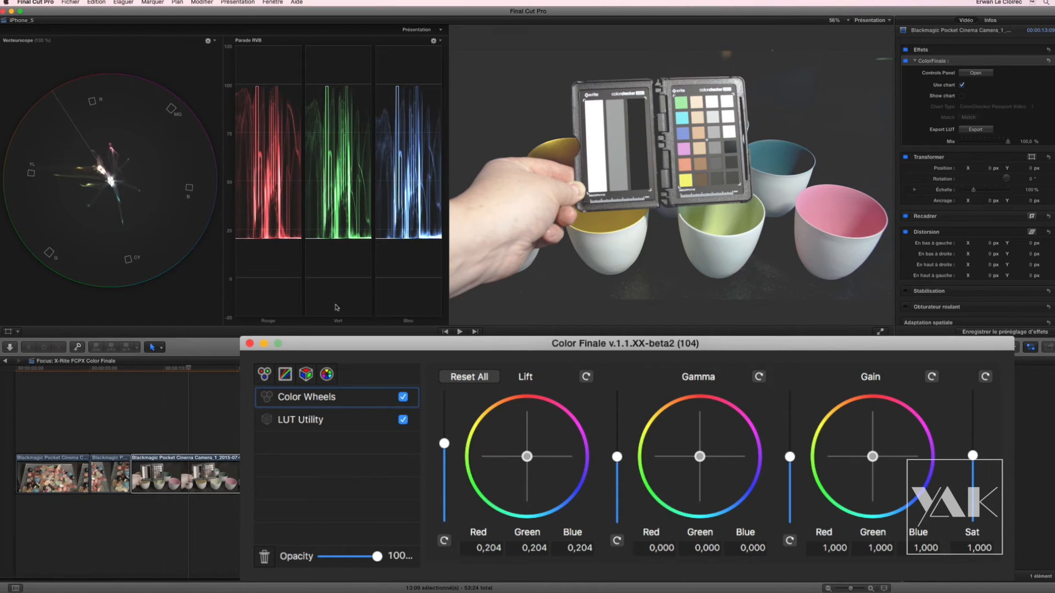
pyautogui.moveTo(338, 420); pyautogui.dragTo(337, 393)
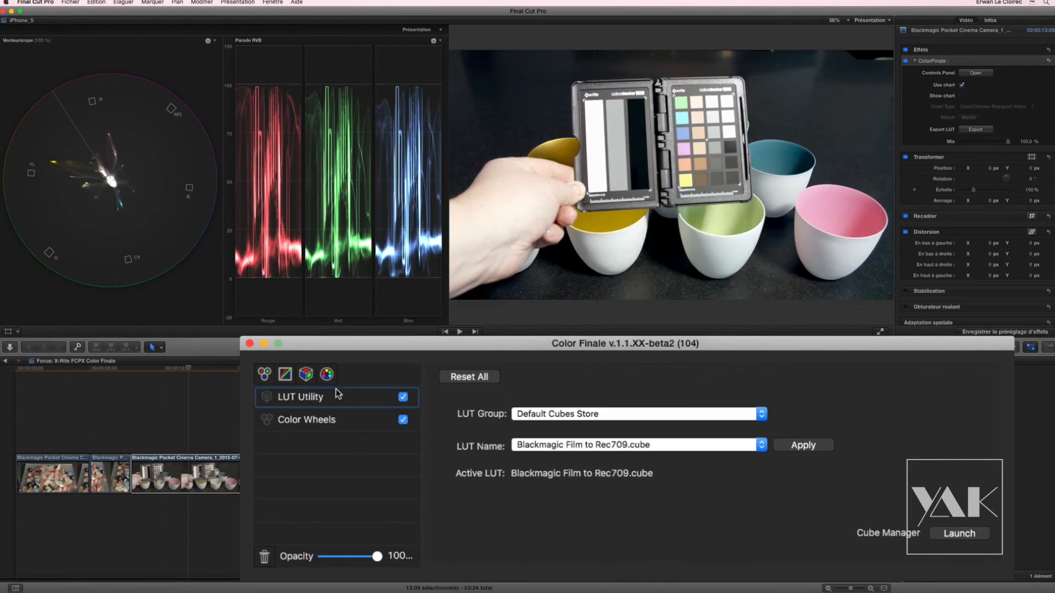
# Step: Set the Color Wheels layer to lift 0.146, gamma -0.028, gain 0.891 and saturation 1.629, and close the controls
pyautogui.click(327, 418)
pyautogui.moveTo(444, 443)
pyautogui.mouseDown()
pyautogui.moveTo(444, 429)
pyautogui.moveTo(445, 447)
pyautogui.mouseUp()
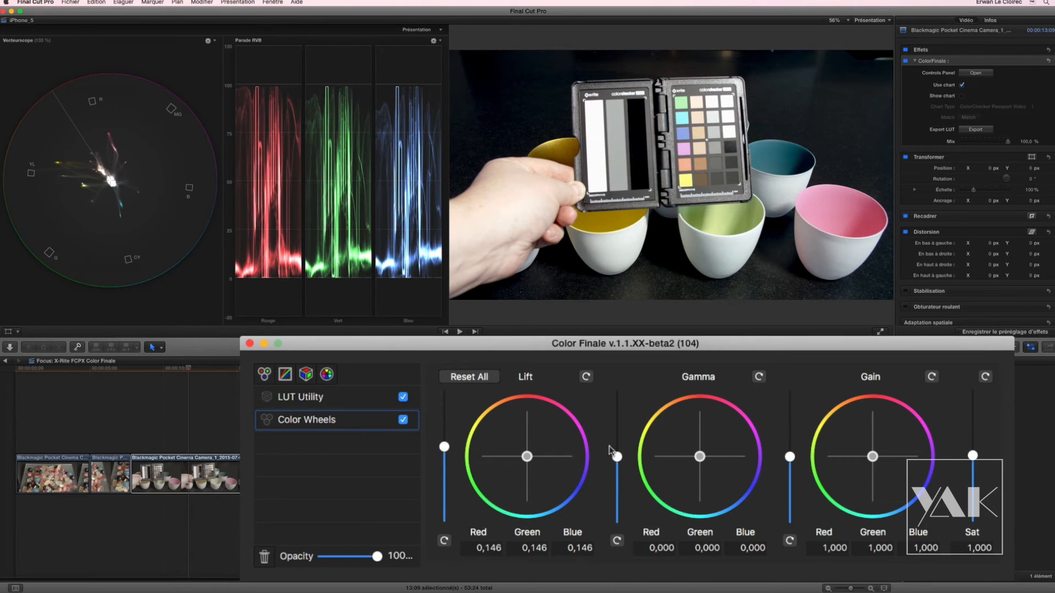
pyautogui.moveTo(620, 461); pyautogui.dragTo(621, 461)
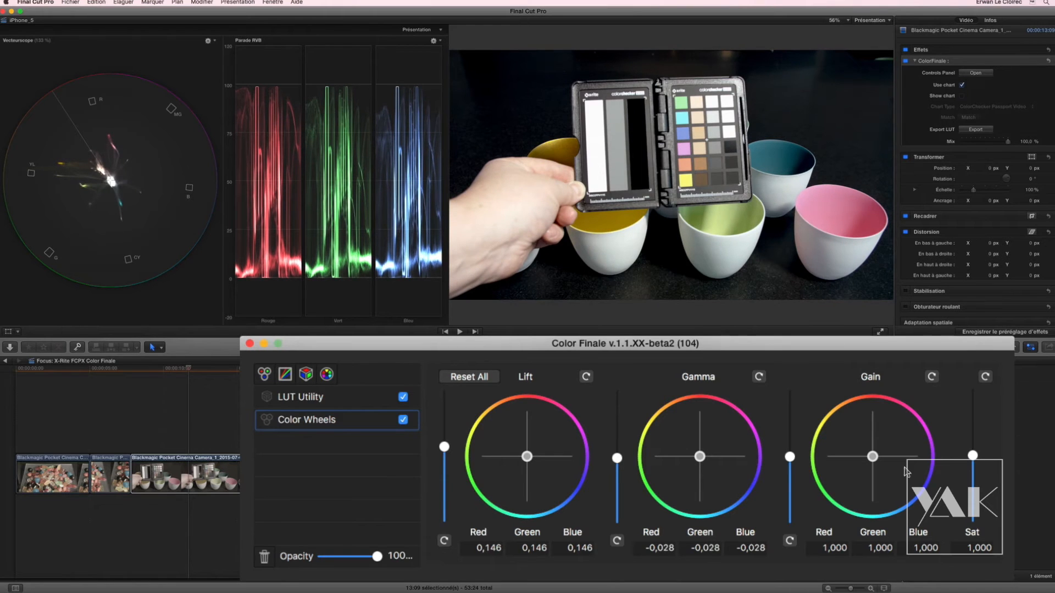
pyautogui.moveTo(789, 456); pyautogui.dragTo(797, 460)
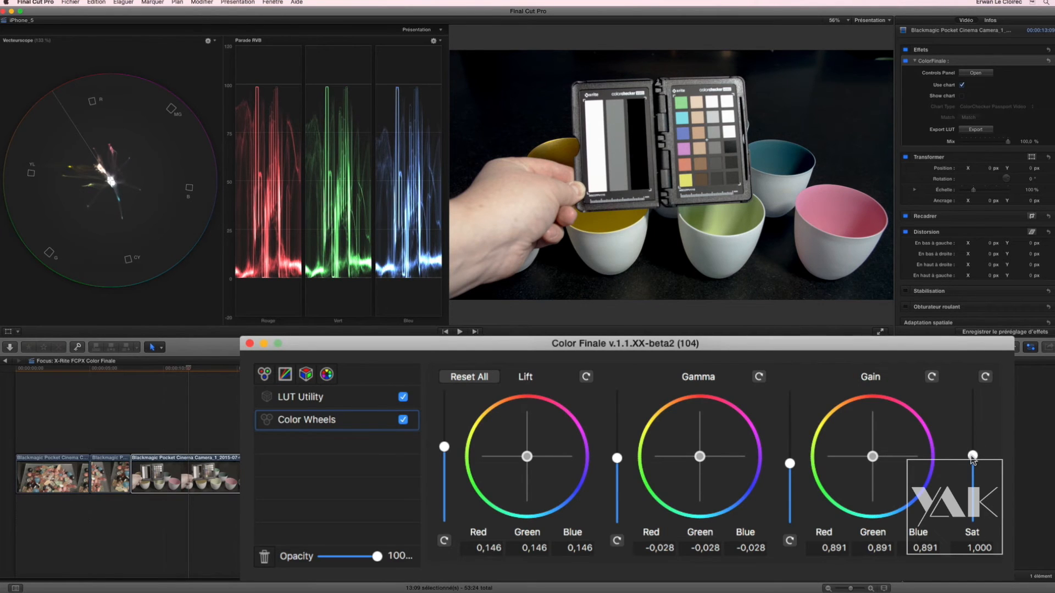
pyautogui.moveTo(972, 457); pyautogui.dragTo(982, 416)
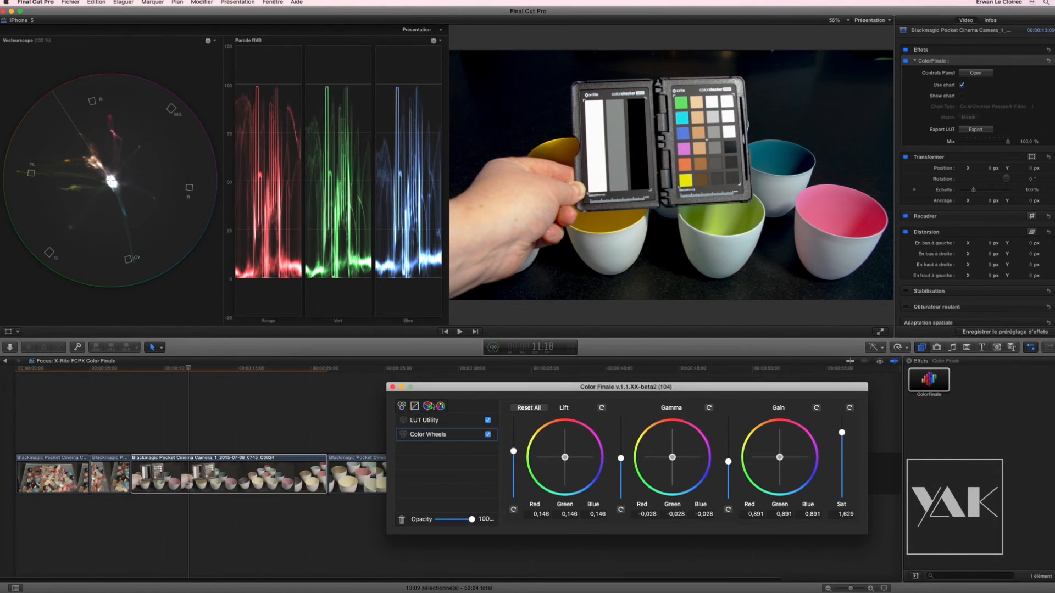
pyautogui.click(392, 388)
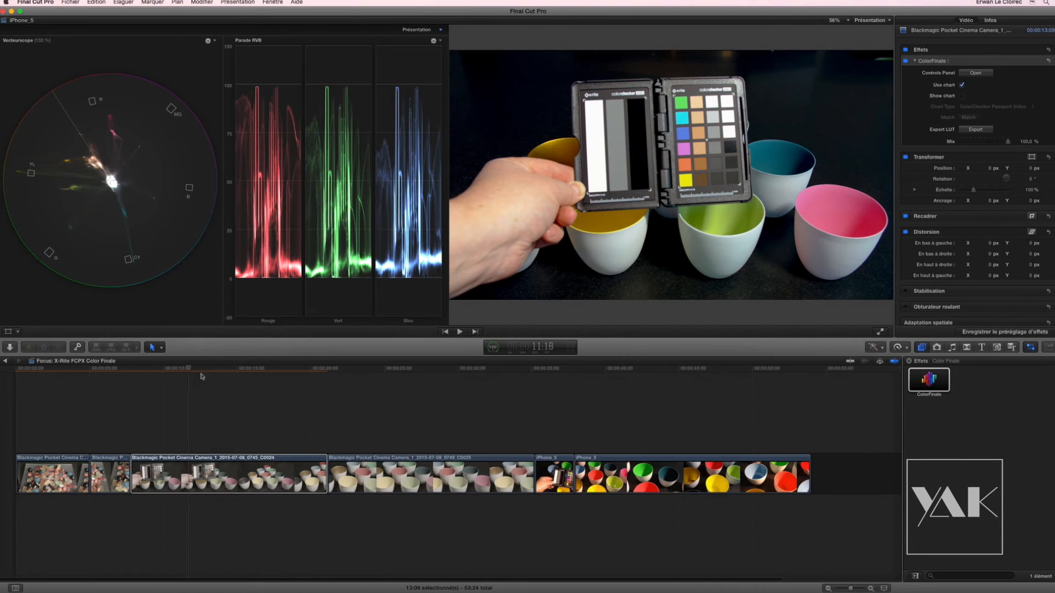
# Step: Check the cups shot at 11:23, reopen its Color Wheels layer to set the saturation to 1.347, and close the controls
pyautogui.moveTo(200, 372)
pyautogui.mouseDown()
pyautogui.moveTo(254, 372)
pyautogui.moveTo(191, 372)
pyautogui.mouseUp()
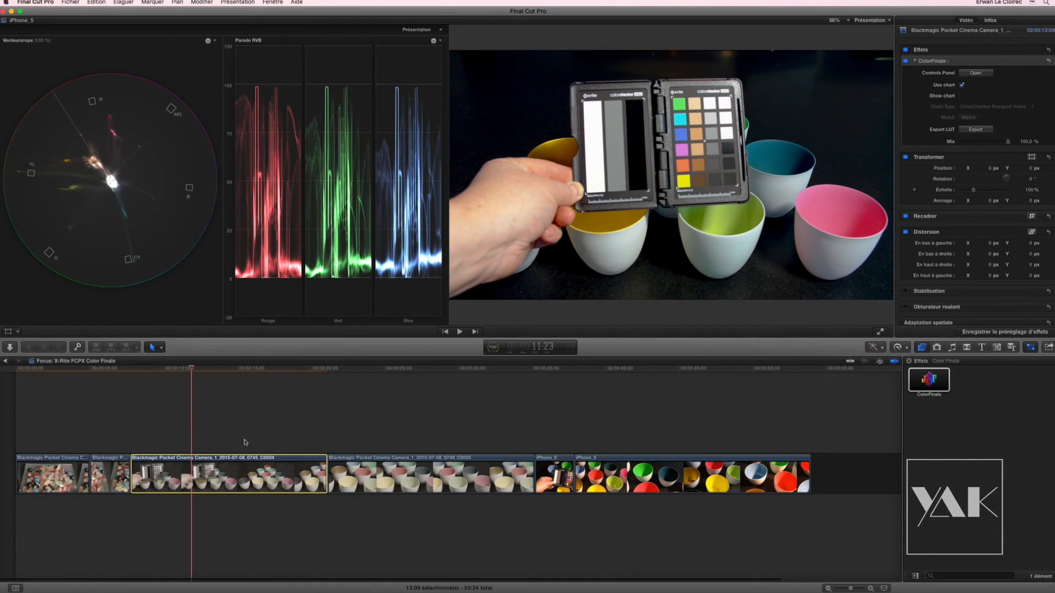
pyautogui.click(976, 73)
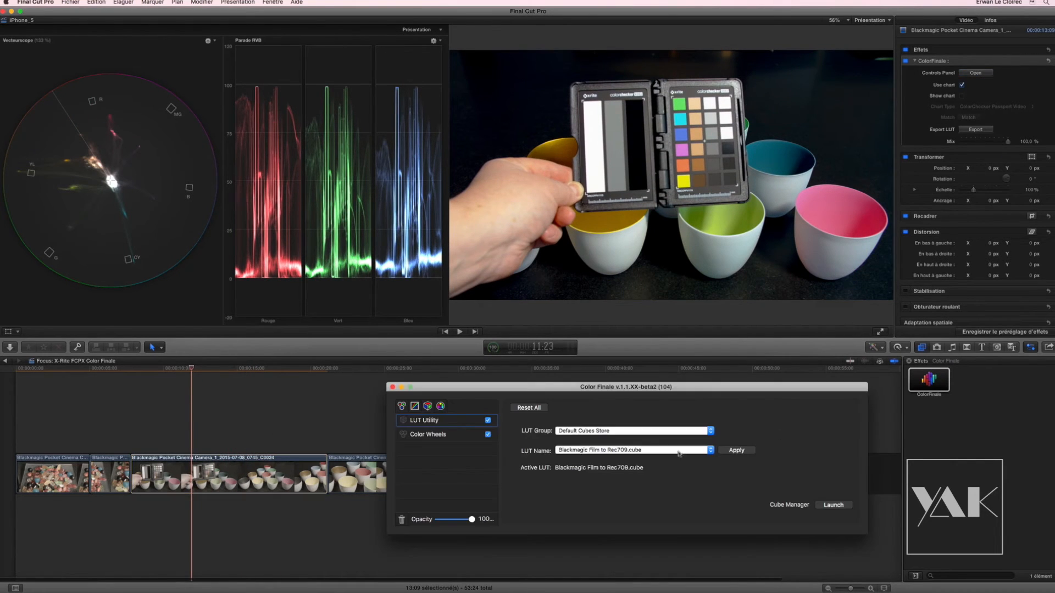
pyautogui.click(421, 435)
pyautogui.moveTo(842, 436); pyautogui.dragTo(833, 449)
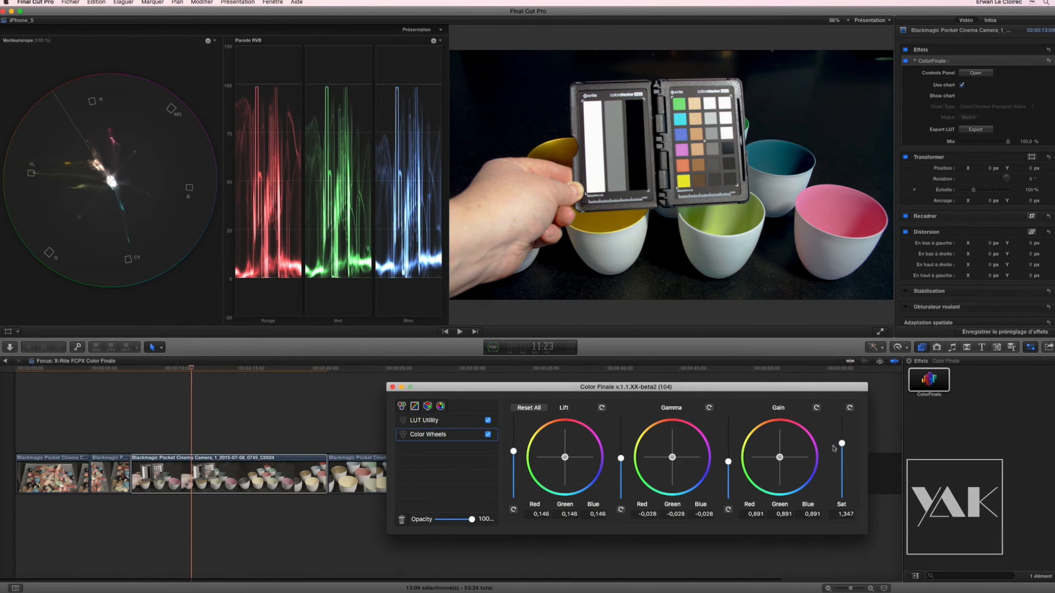
pyautogui.click(392, 386)
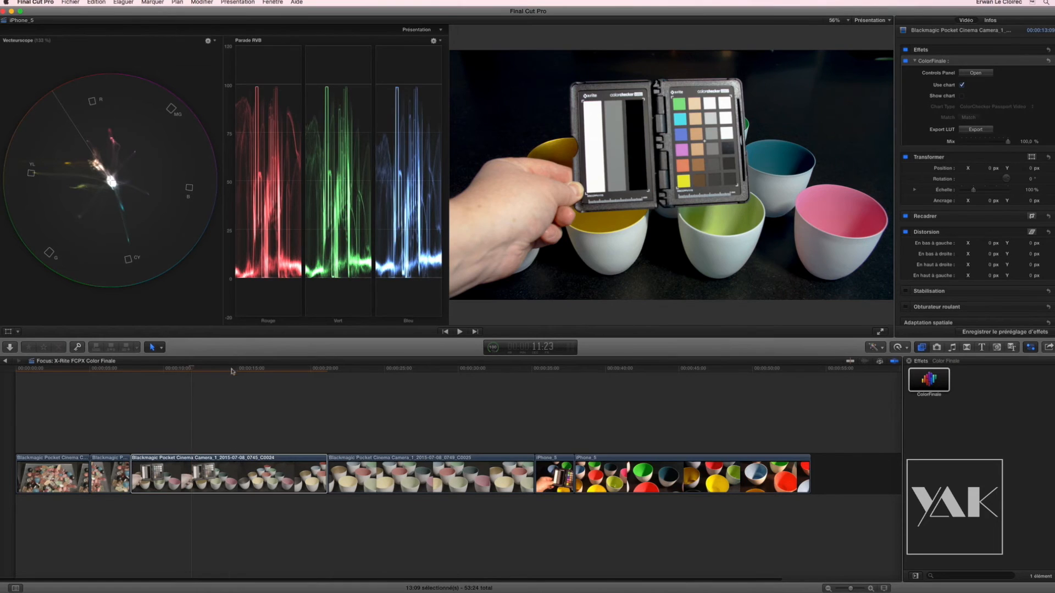
# Step: Check the graded cups shot at 15:19 and select the C0024 clip as the source for copying its effects
pyautogui.click(244, 371)
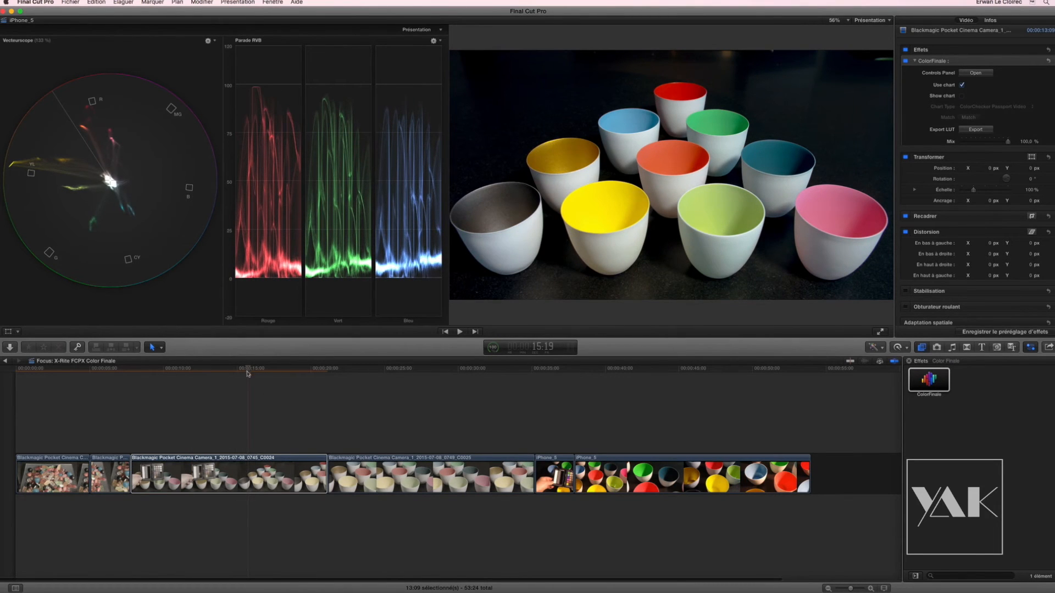
pyautogui.click(204, 379)
pyautogui.moveTo(211, 381); pyautogui.dragTo(272, 482)
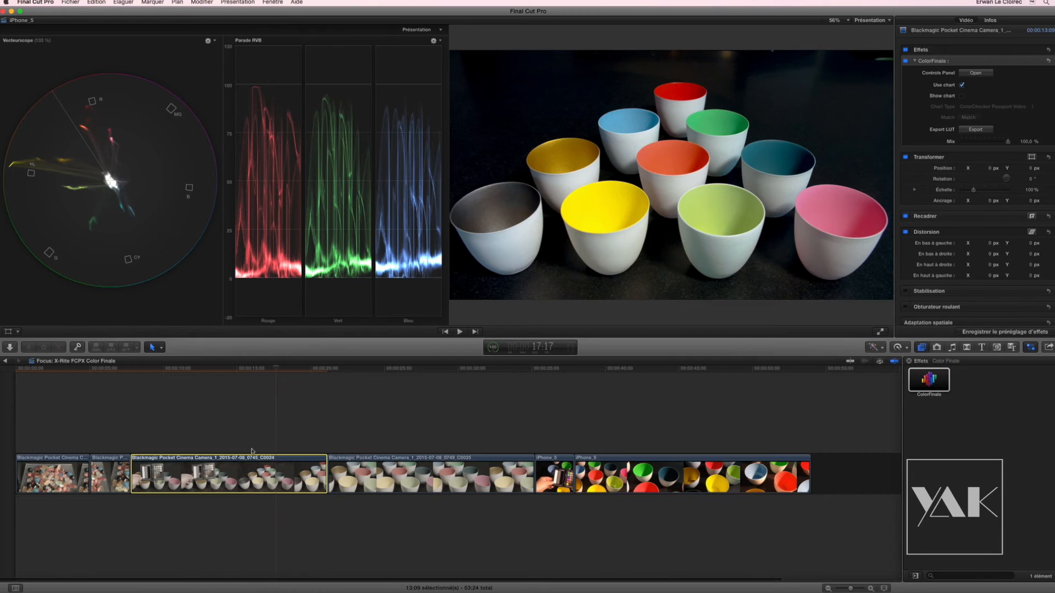
# Step: Try to paste the copied color effects with the playhead at 26:16 over the close-up cups clip
pyautogui.click(407, 369)
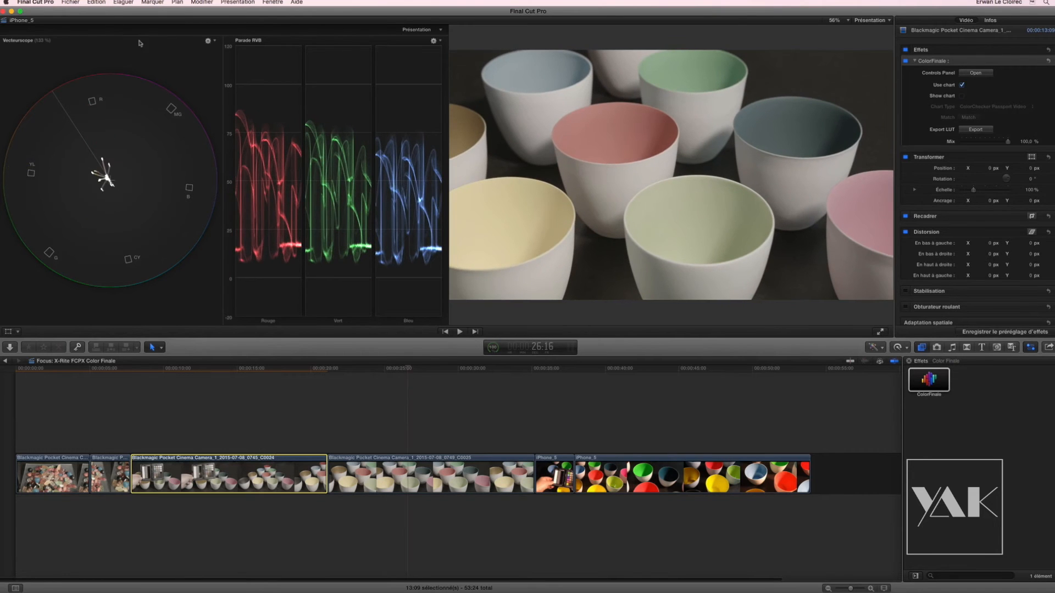
pyautogui.click(99, 3)
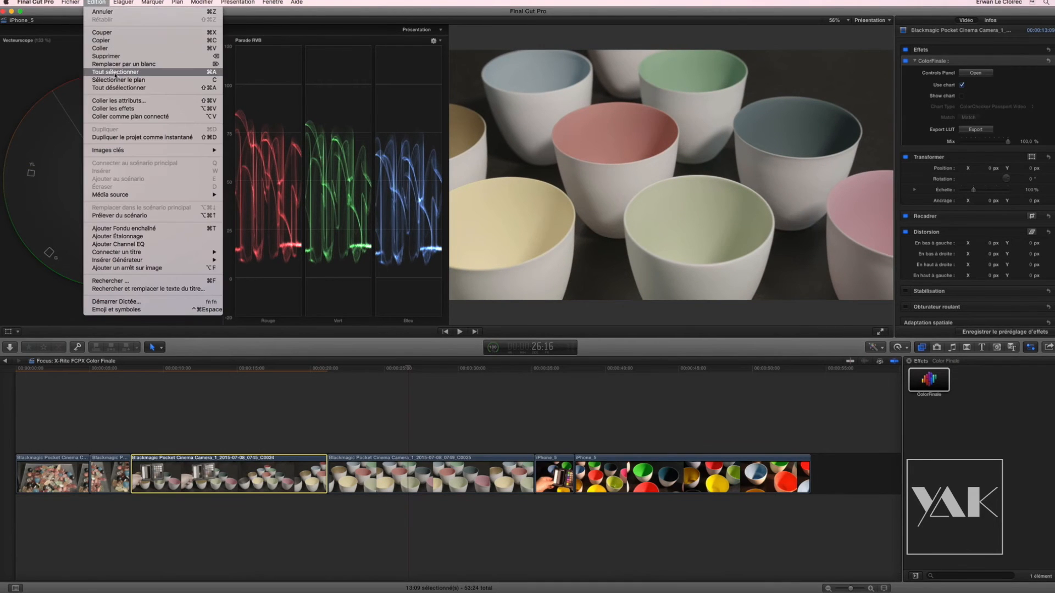
pyautogui.click(126, 109)
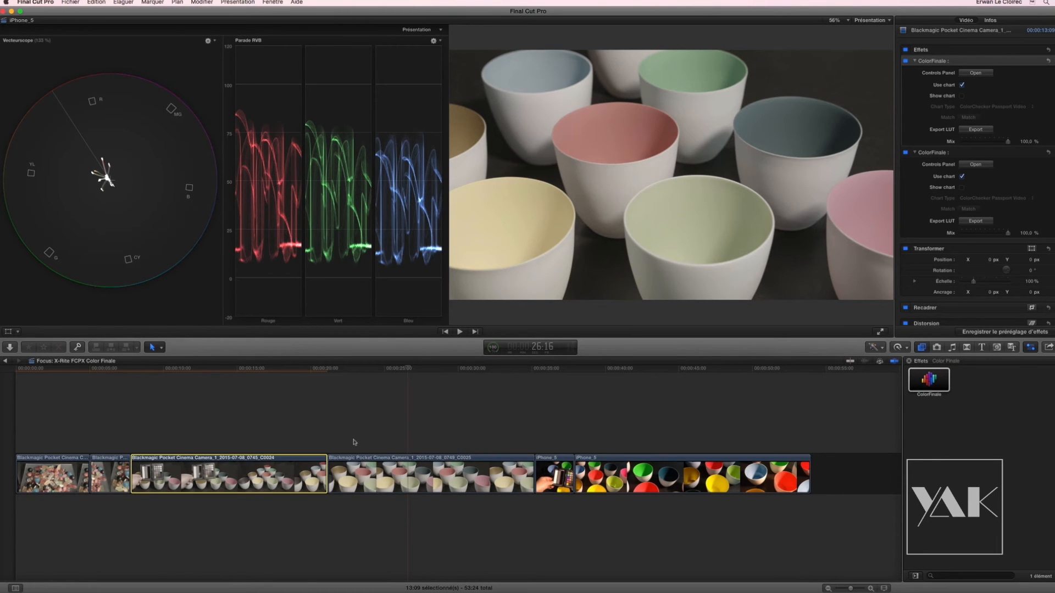
# Step: Paste the copied ColorFinale effects onto the close-up cups clip C0025 and look through the graded shot
pyautogui.click(394, 474)
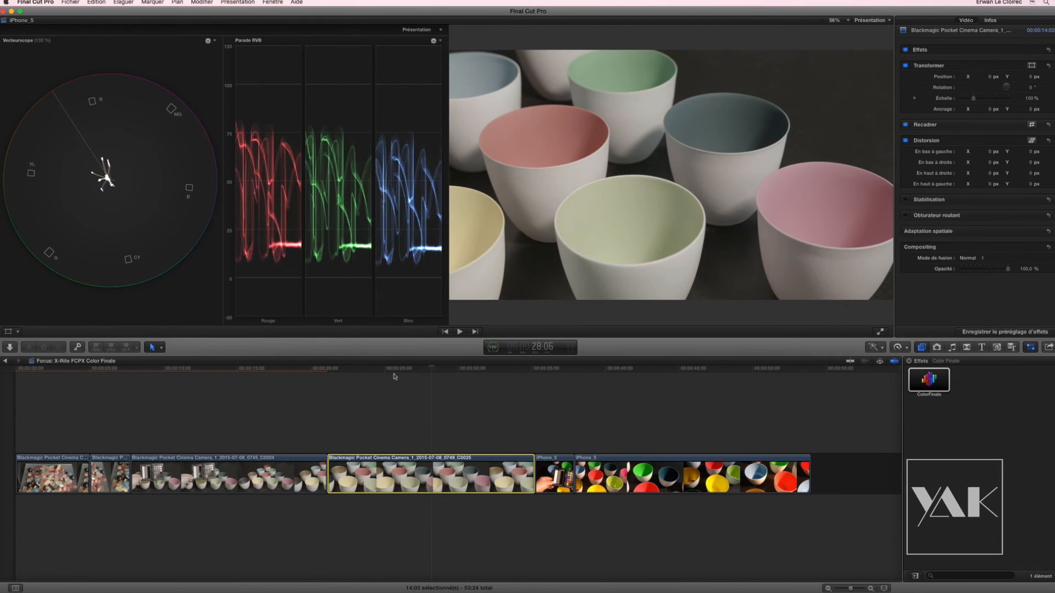
pyautogui.click(383, 369)
pyautogui.moveTo(376, 372); pyautogui.dragTo(381, 372)
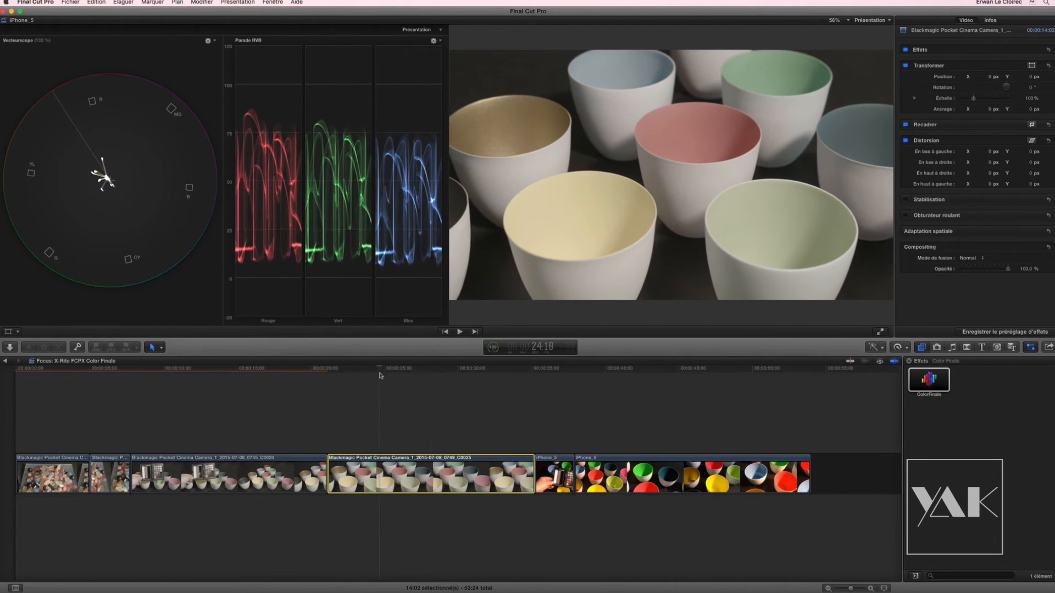
pyautogui.click(97, 3)
pyautogui.click(110, 110)
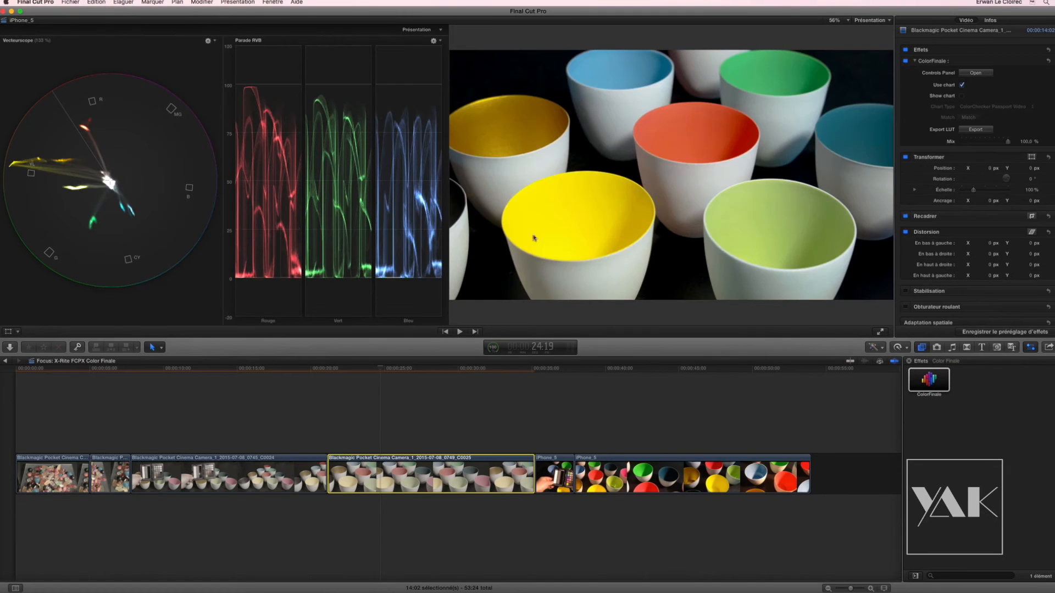
pyautogui.moveTo(378, 371); pyautogui.dragTo(338, 377)
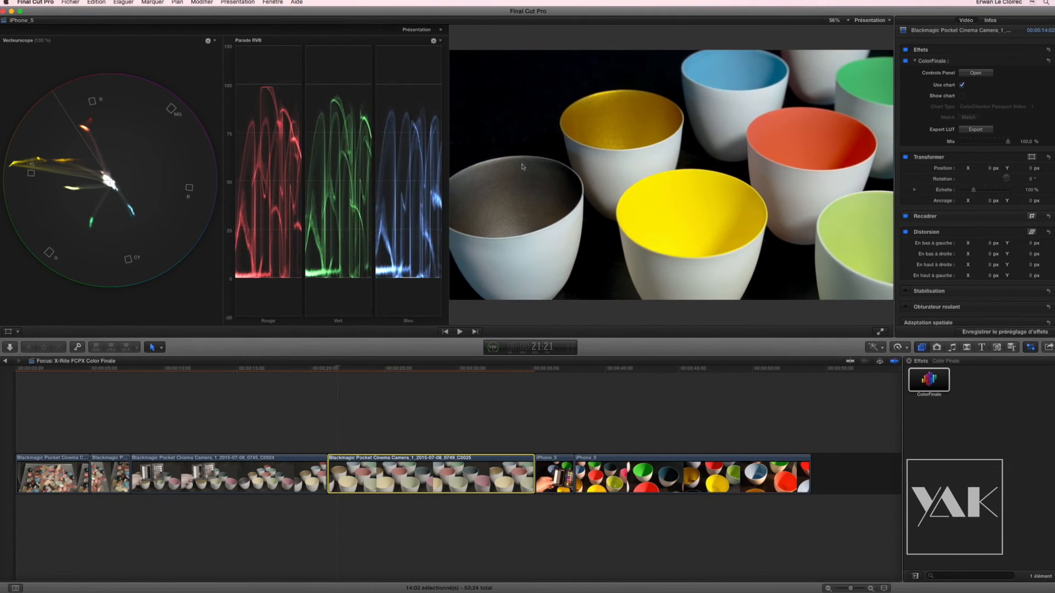
pyautogui.moveTo(363, 367); pyautogui.dragTo(422, 388)
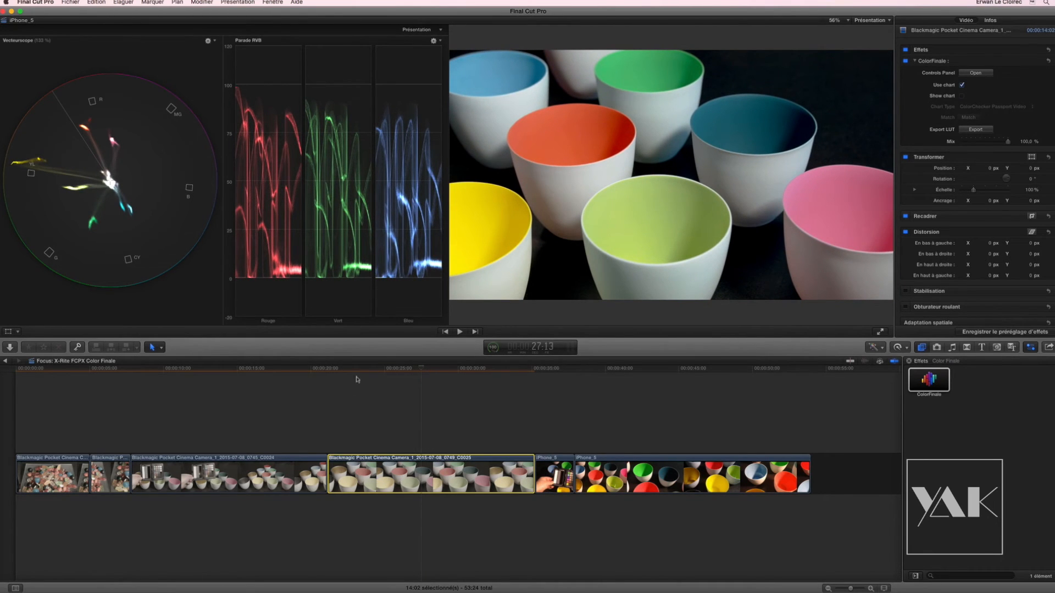
# Step: Apply the ColorFinale effect to the first iPhone_5 clip at 36:09 and enable Use chart and Show chart
pyautogui.moveTo(395, 371); pyautogui.dragTo(554, 380)
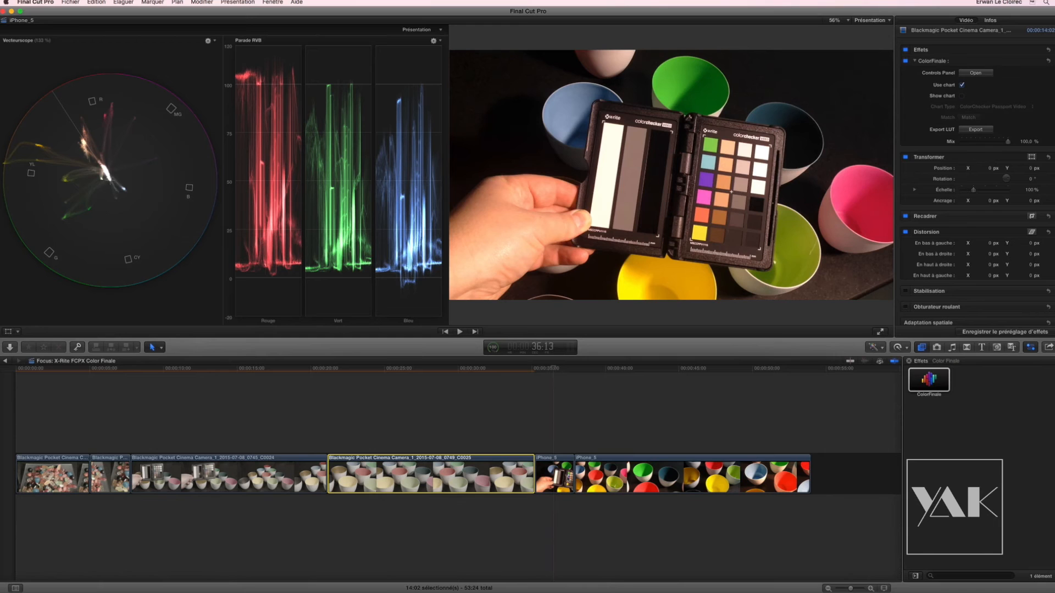
pyautogui.moveTo(552, 369); pyautogui.dragTo(551, 368)
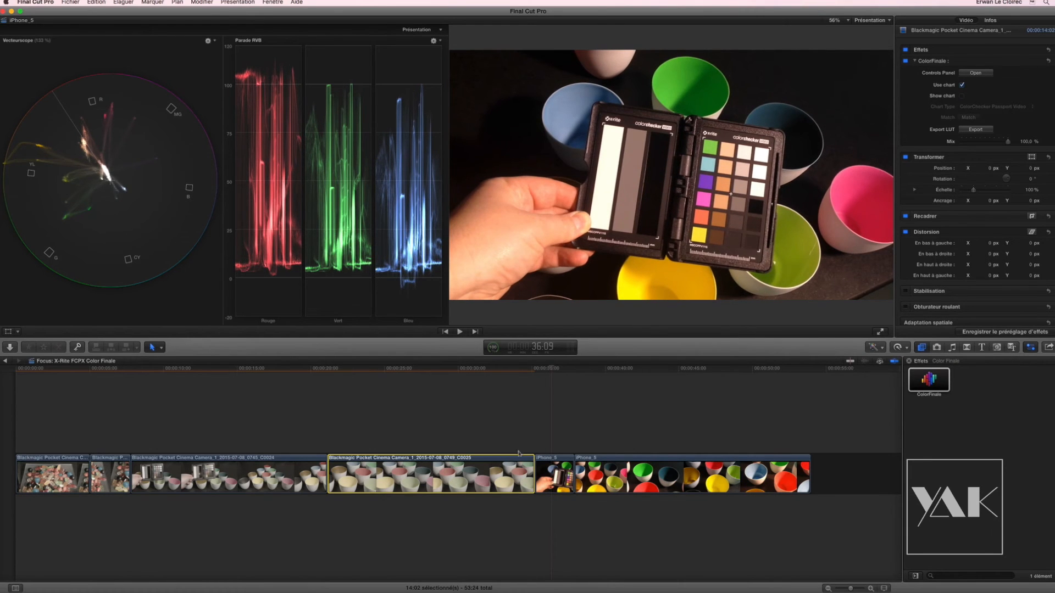
pyautogui.moveTo(928, 380); pyautogui.dragTo(552, 466)
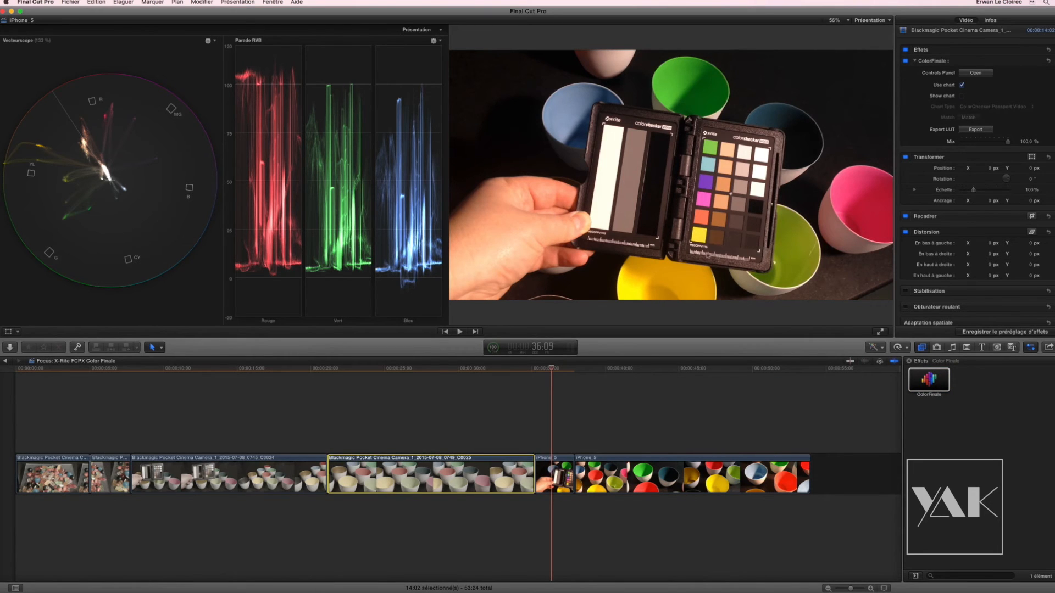
pyautogui.click(562, 464)
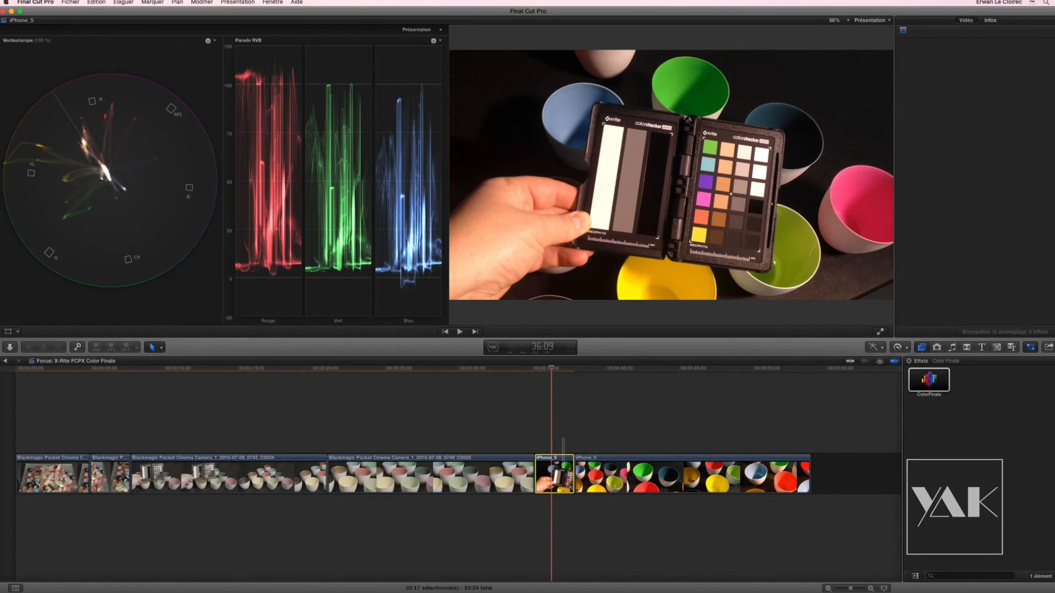
pyautogui.click(962, 85)
pyautogui.click(962, 96)
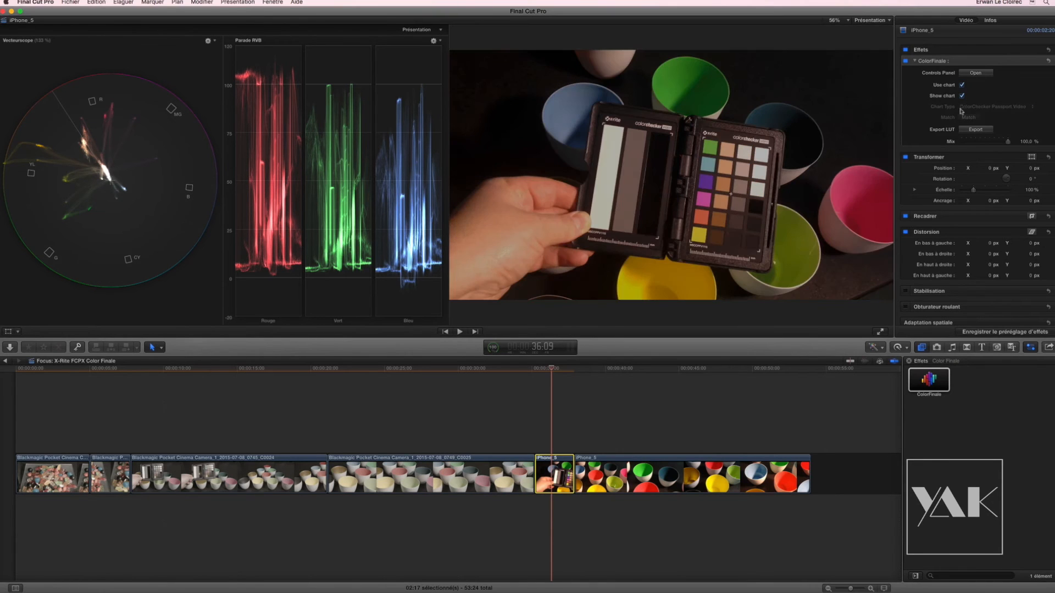
# Step: Align the chart overlay with the ColorChecker Passport Video patches in the iPhone_5 shot and run Match
pyautogui.click(691, 244)
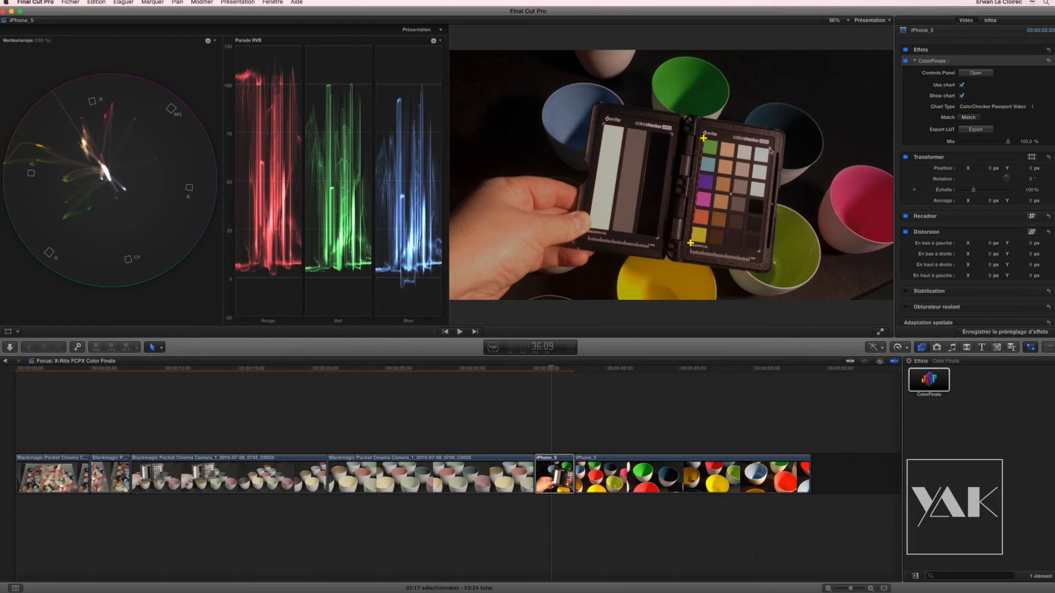
pyautogui.click(761, 253)
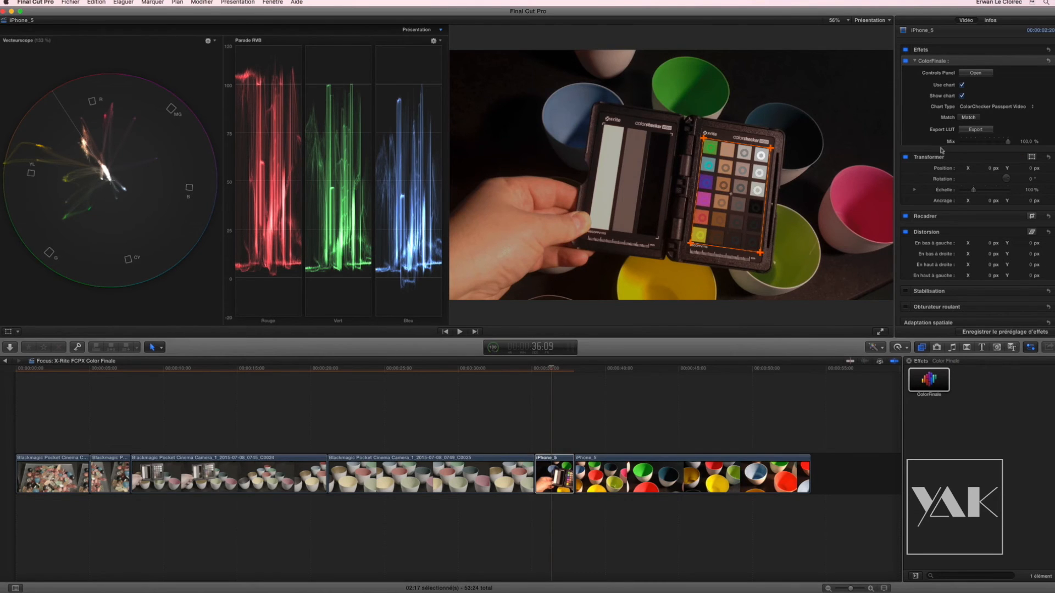
pyautogui.click(968, 117)
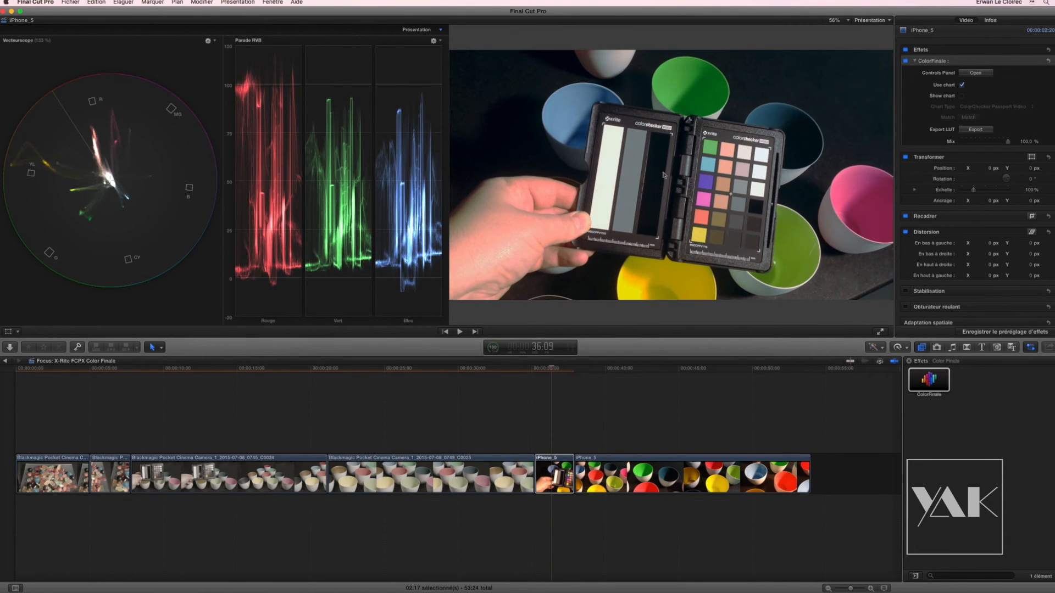
# Step: Open the ColorFinale controls at 36:05 and add a Color Wheels layer with lift 0.026, gamma -0.195 and gain 0.984
pyautogui.moveTo(554, 373); pyautogui.dragTo(548, 373)
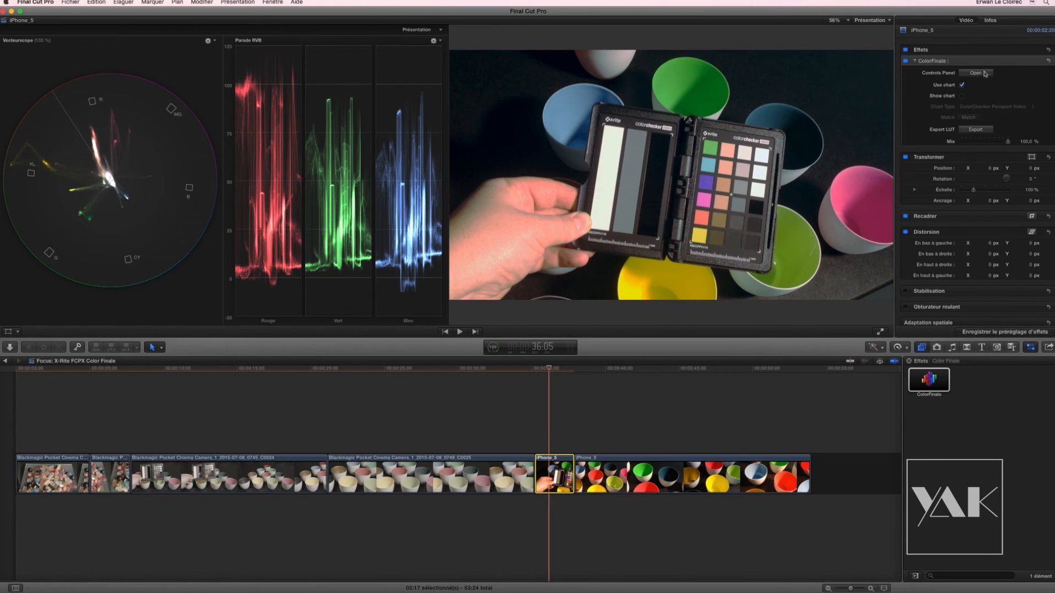
pyautogui.click(983, 75)
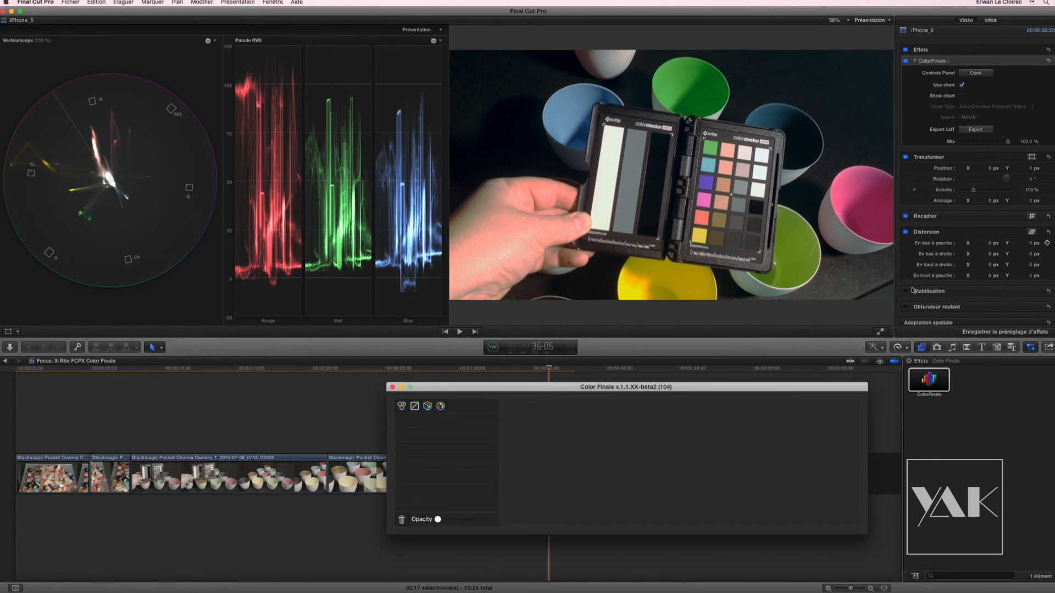
pyautogui.click(402, 407)
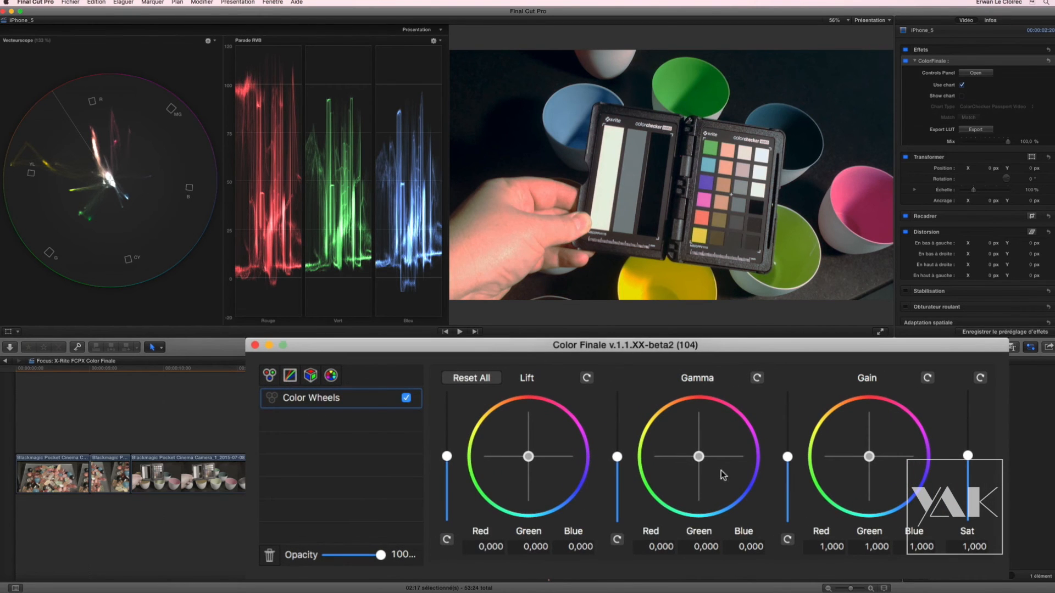
pyautogui.moveTo(442, 464); pyautogui.dragTo(446, 456)
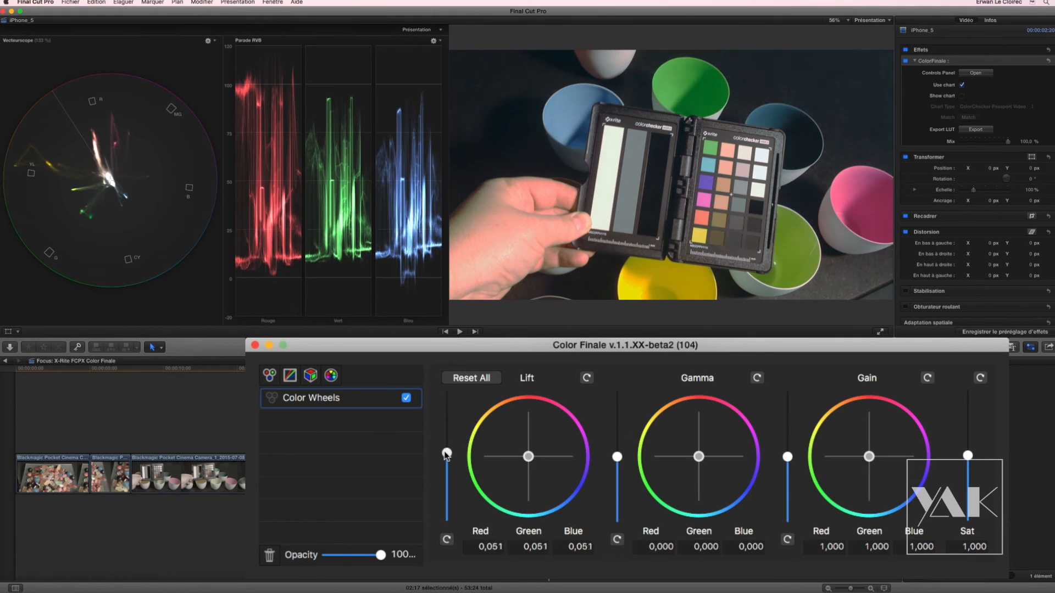
pyautogui.moveTo(617, 456); pyautogui.dragTo(617, 468)
pyautogui.moveTo(448, 452); pyautogui.dragTo(450, 455)
pyautogui.moveTo(788, 457); pyautogui.dragTo(787, 457)
# Step: Add Curves and 6 Vectors layers to the iPhone_5 clip and lower the yellow vector's hue slightly
pyautogui.click(289, 375)
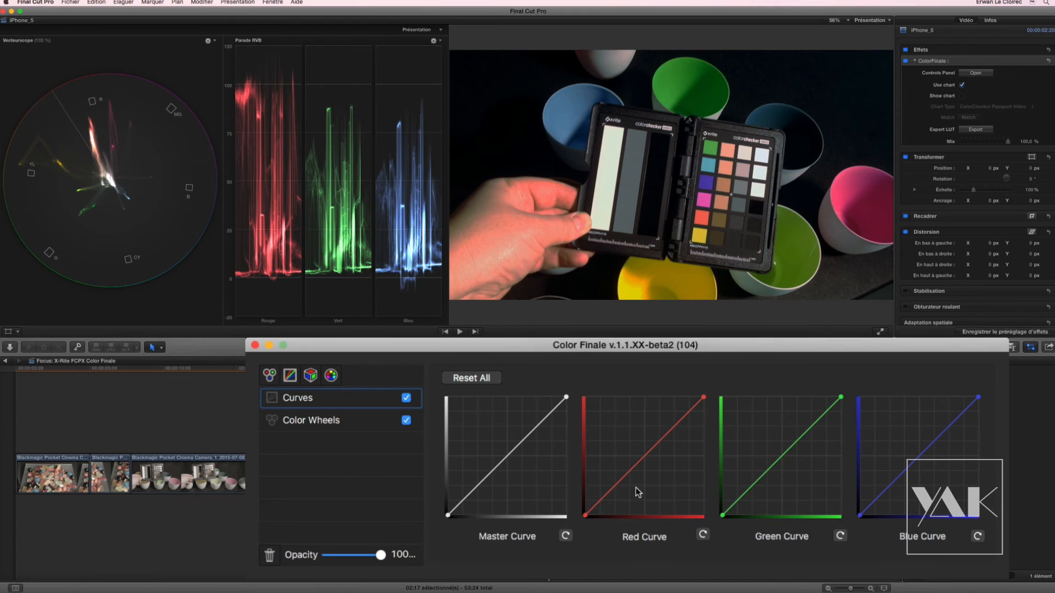
pyautogui.click(331, 376)
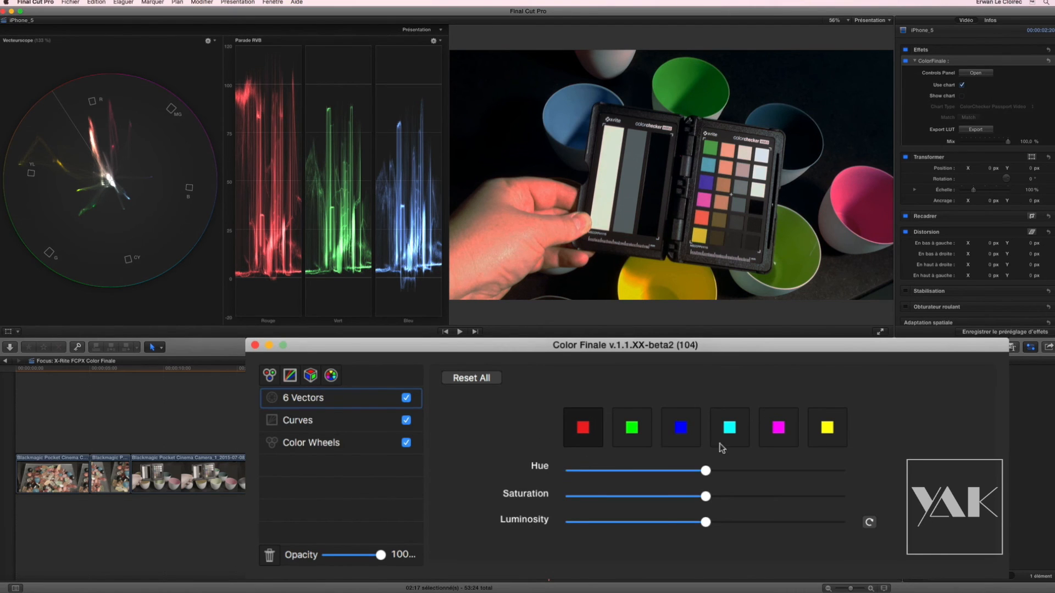
pyautogui.click(828, 430)
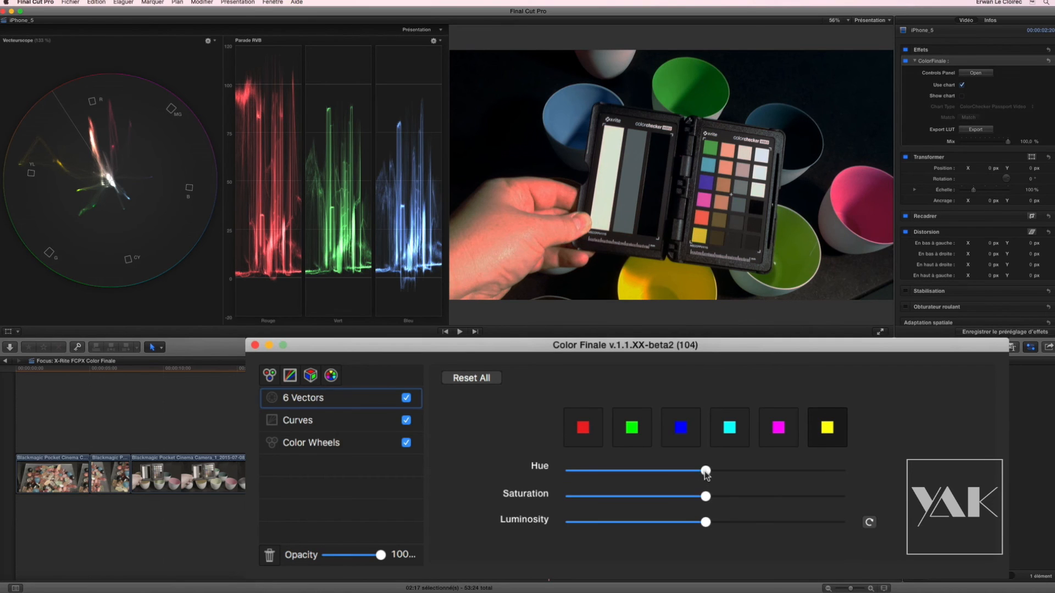
pyautogui.moveTo(705, 471)
pyautogui.mouseDown()
pyautogui.moveTo(723, 471)
pyautogui.moveTo(688, 478)
pyautogui.mouseUp()
# Step: Raise the hue of the red and blue vectors slightly in the 6 Vectors layer
pyautogui.click(584, 429)
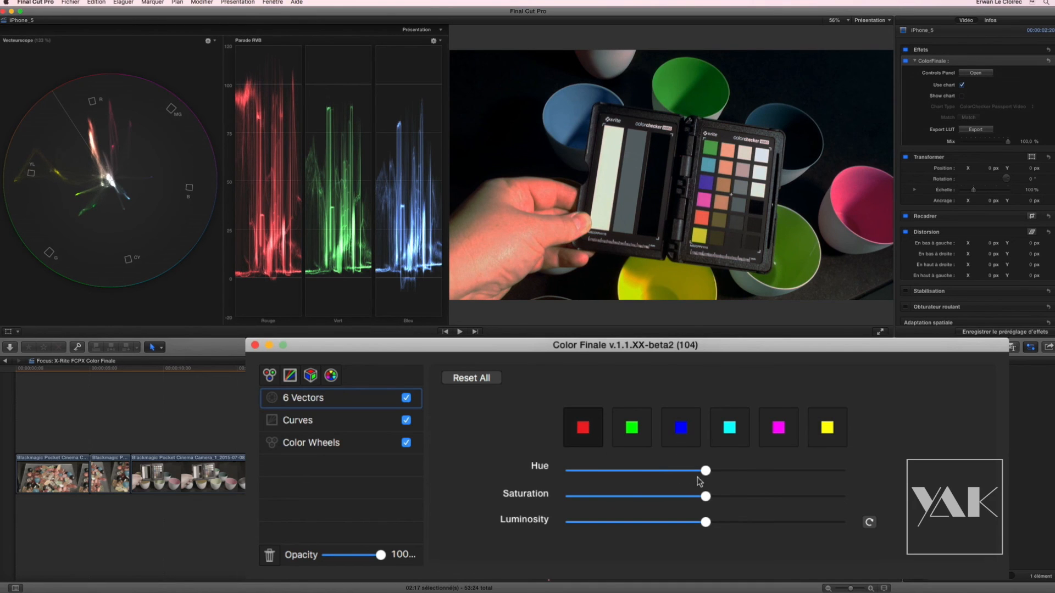
pyautogui.moveTo(707, 471); pyautogui.dragTo(714, 473)
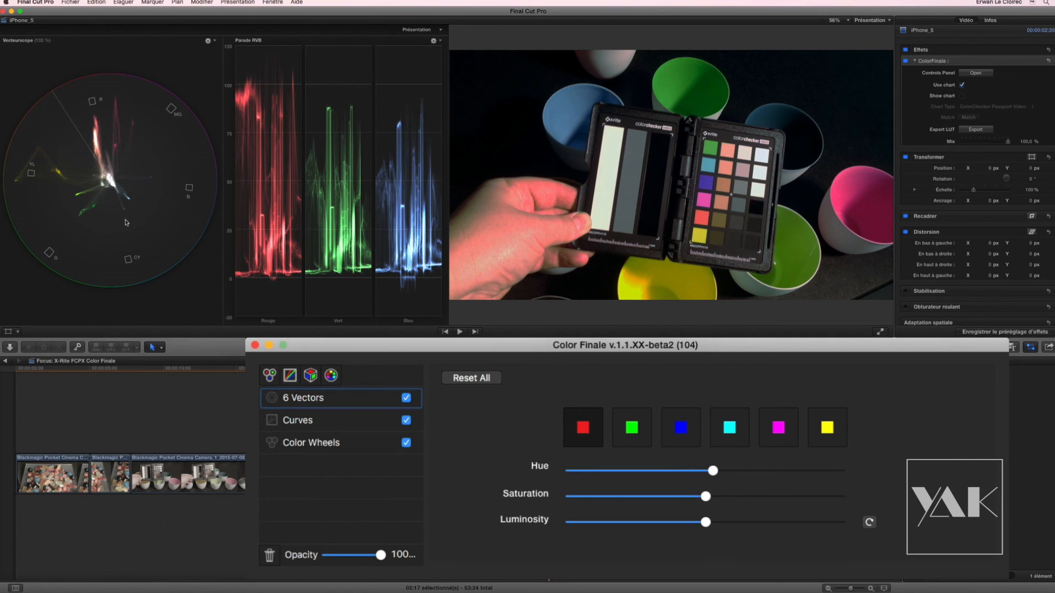
pyautogui.click(689, 441)
pyautogui.moveTo(706, 471); pyautogui.dragTo(715, 497)
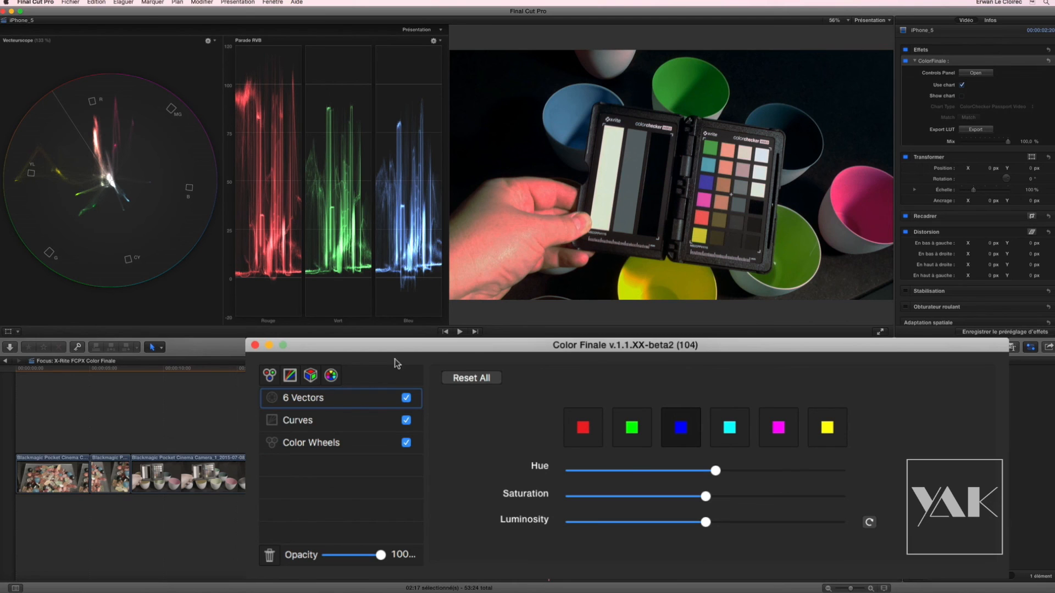
# Step: Review the Curves and Color Wheels layers, close the controls, and examine the C0024 chart shot at 9:17 for comparison
pyautogui.moveTo(604, 350)
pyautogui.mouseDown()
pyautogui.moveTo(611, 344)
pyautogui.moveTo(603, 349)
pyautogui.mouseUp()
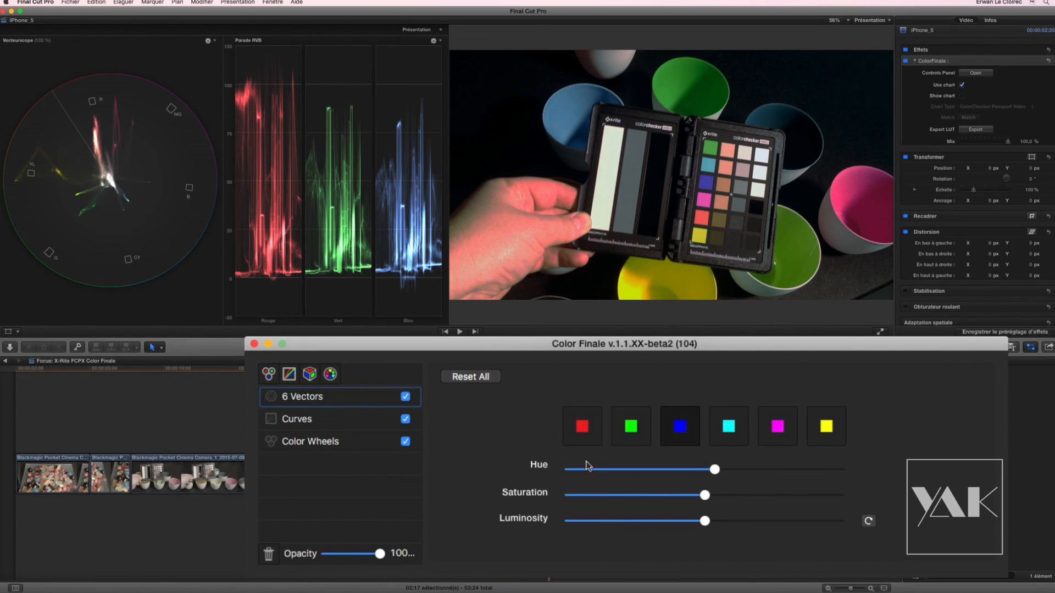
pyautogui.click(302, 420)
pyautogui.click(318, 440)
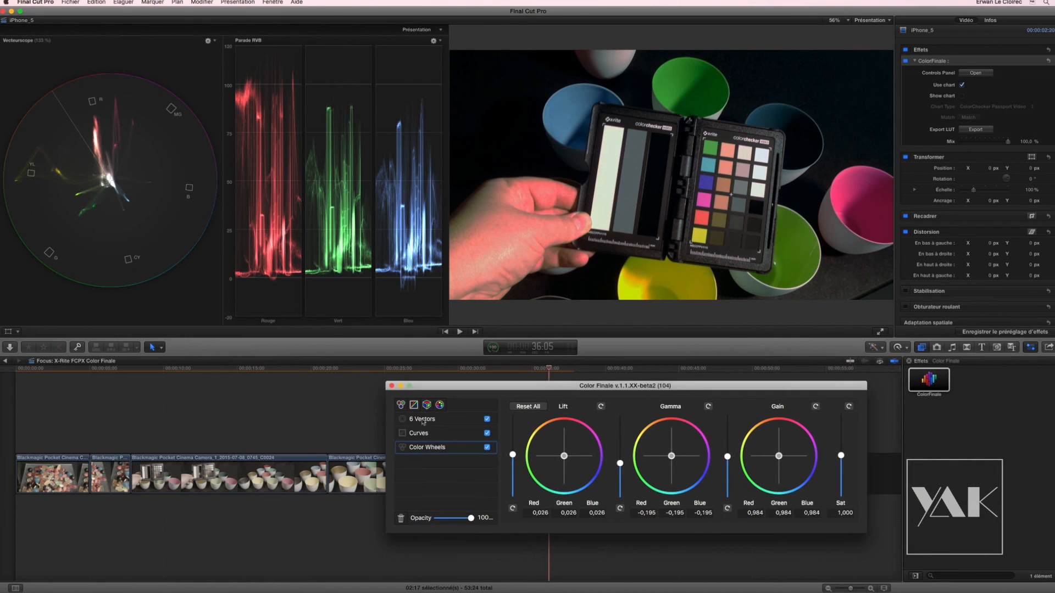
pyautogui.click(391, 386)
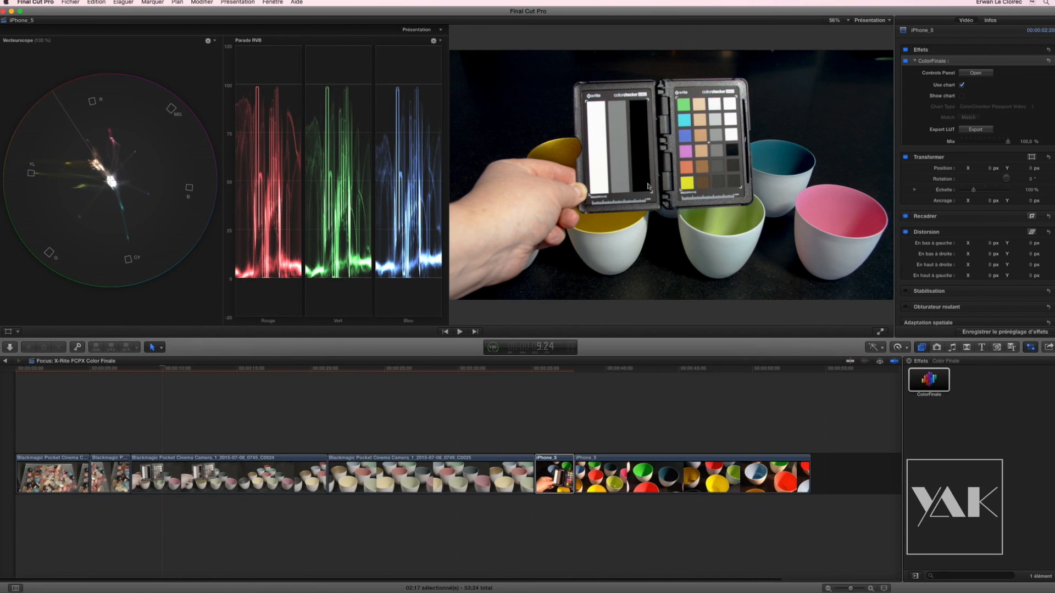
pyautogui.click(186, 370)
pyautogui.moveTo(186, 370); pyautogui.dragTo(158, 376)
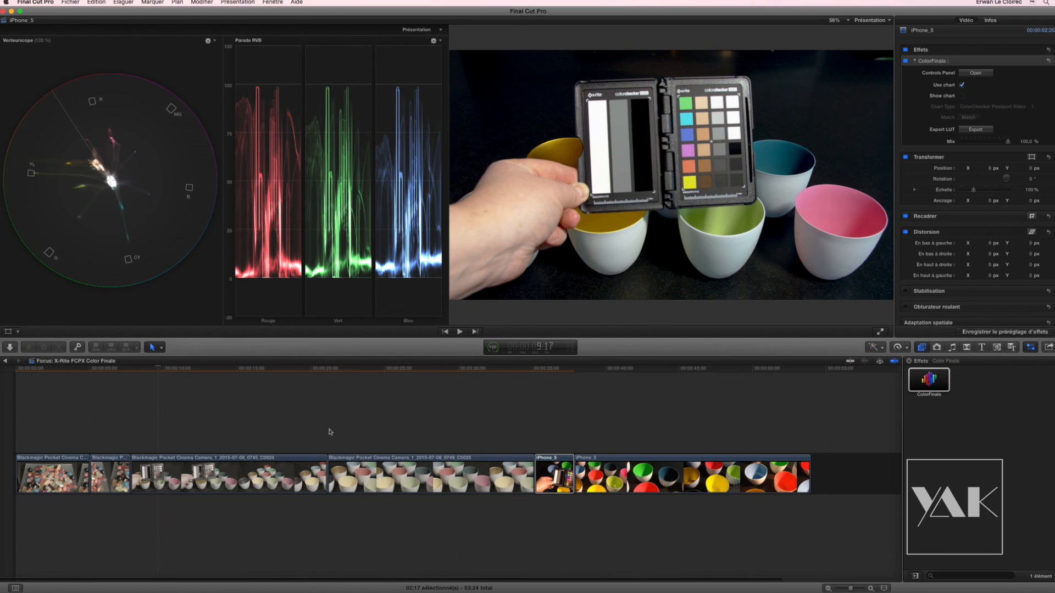